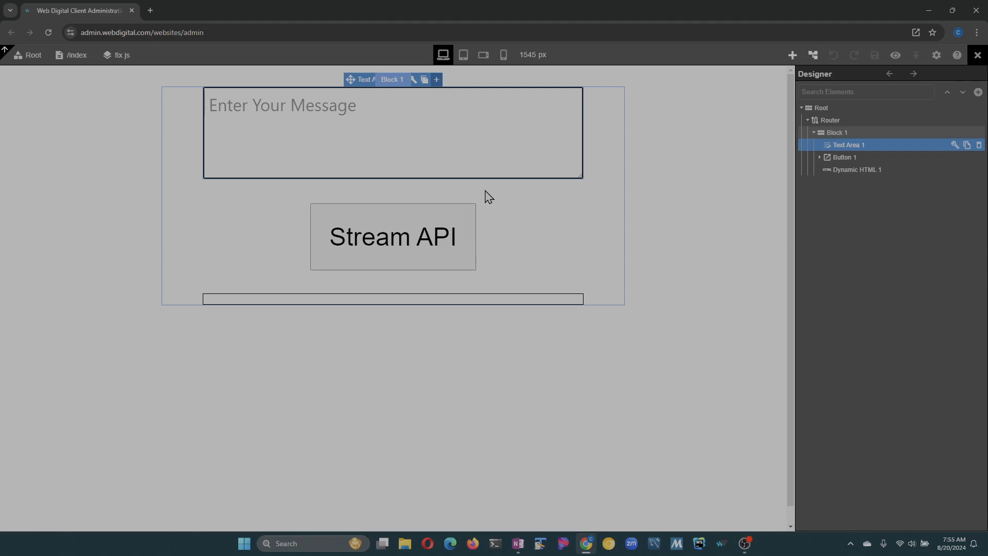
- Send 'hello' through the Stream API and get back 'Hello! How can I assist you today?'
{"action": "type", "text": "hello"}
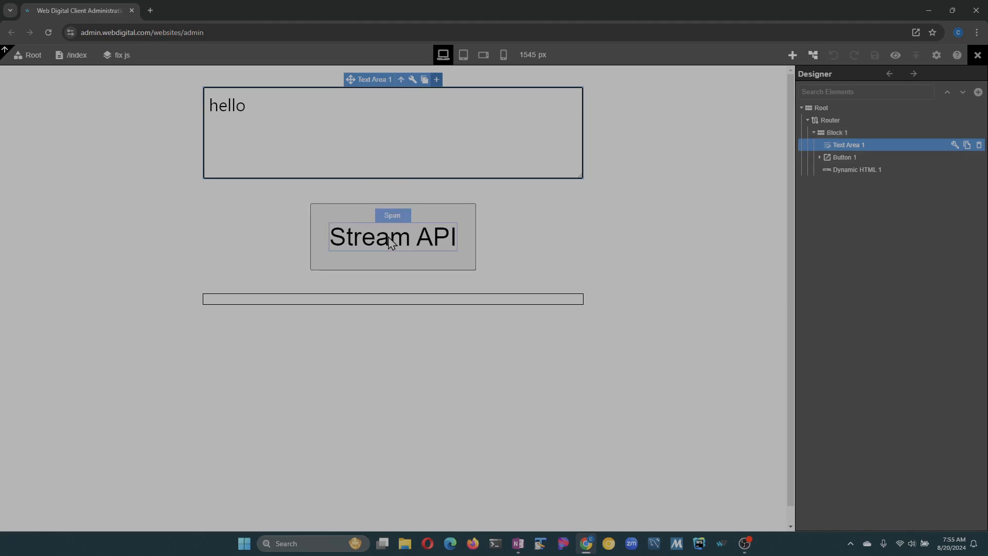
{"action": "left_click", "coordinate": [322, 265]}
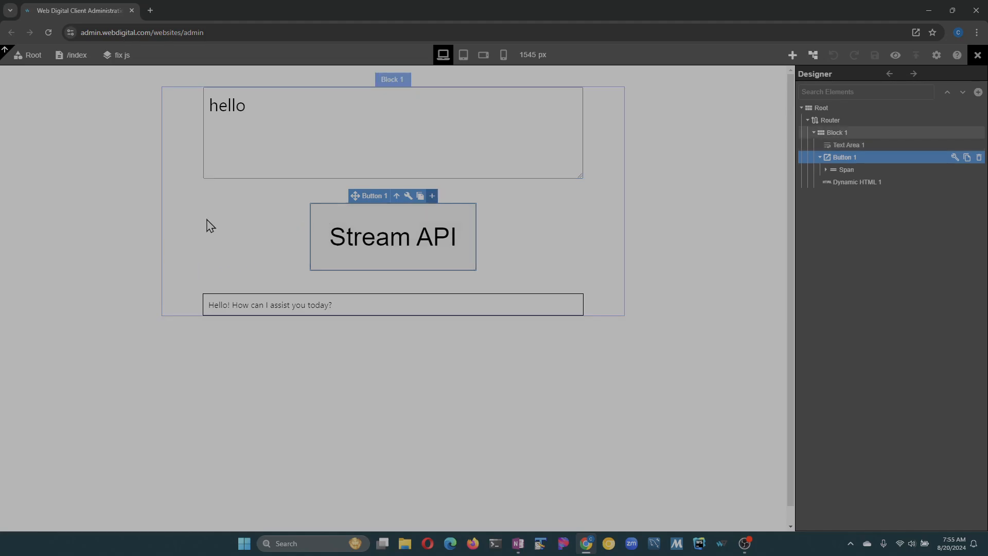
- Inspect the Stream API button's onButton1Click event, then bring up the Elements library
{"action": "left_click", "coordinate": [413, 197]}
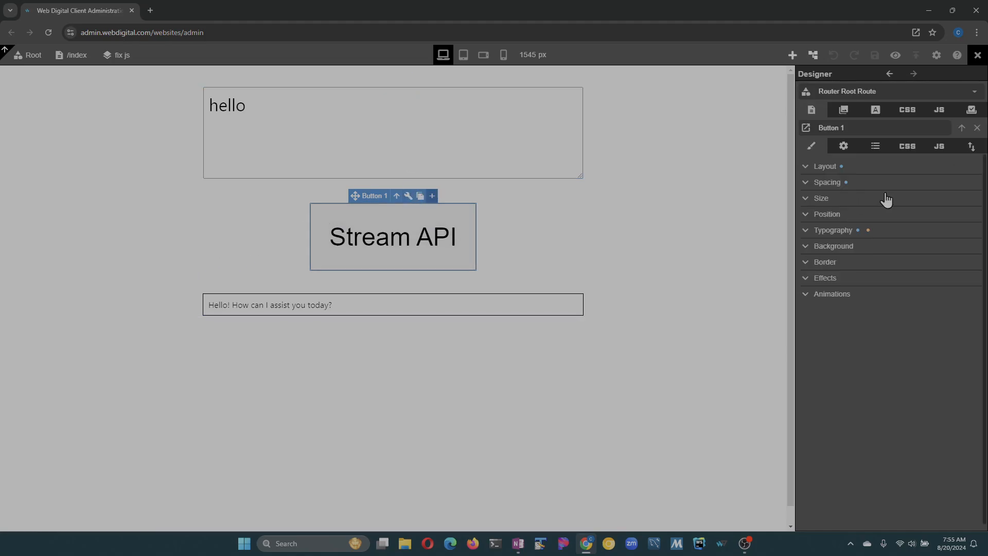
{"action": "left_click", "coordinate": [935, 148]}
{"action": "mouse_move", "coordinate": [849, 209]}
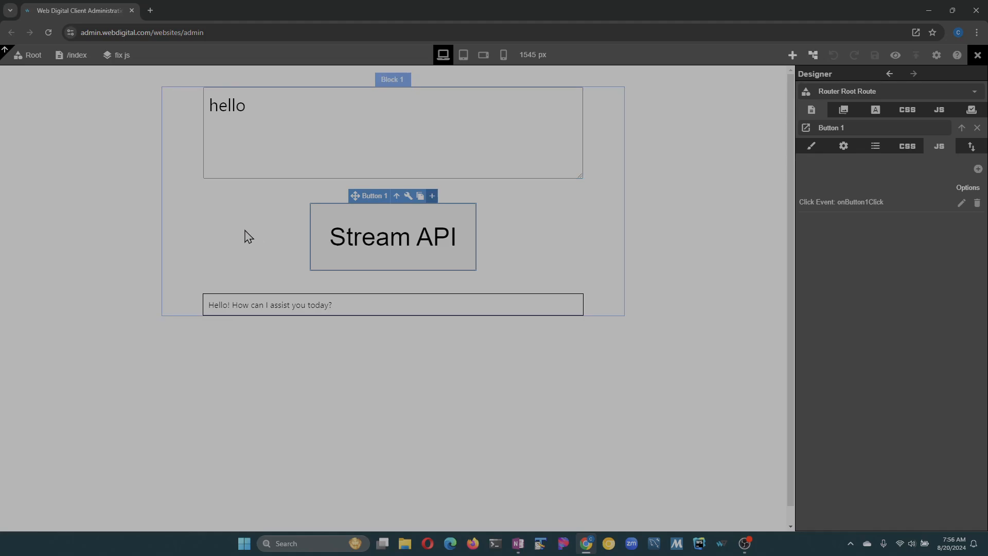
{"action": "left_click", "coordinate": [792, 55]}
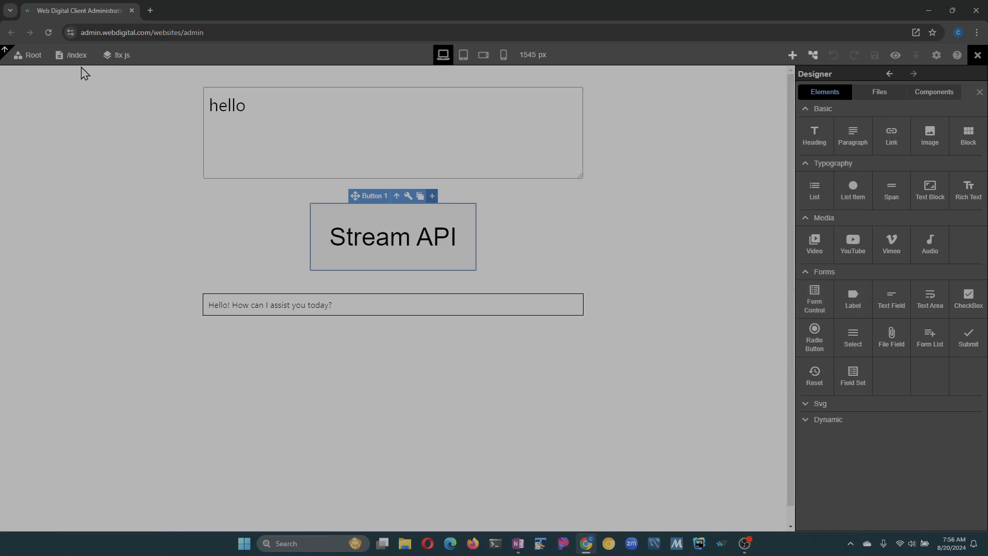
- Add a new page route named form and save it
{"action": "left_click", "coordinate": [75, 56]}
{"action": "left_click", "coordinate": [947, 109]}
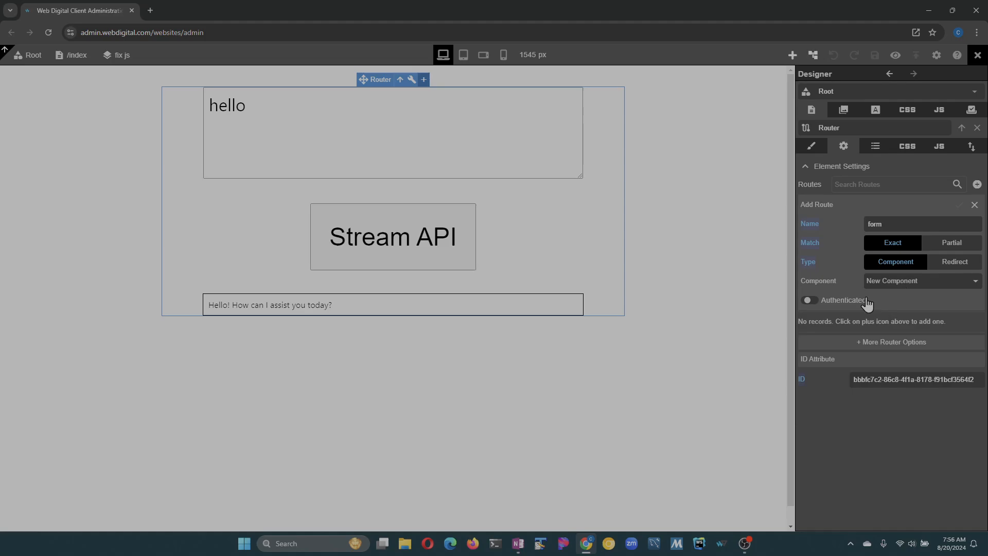
{"action": "left_click", "coordinate": [961, 220]}
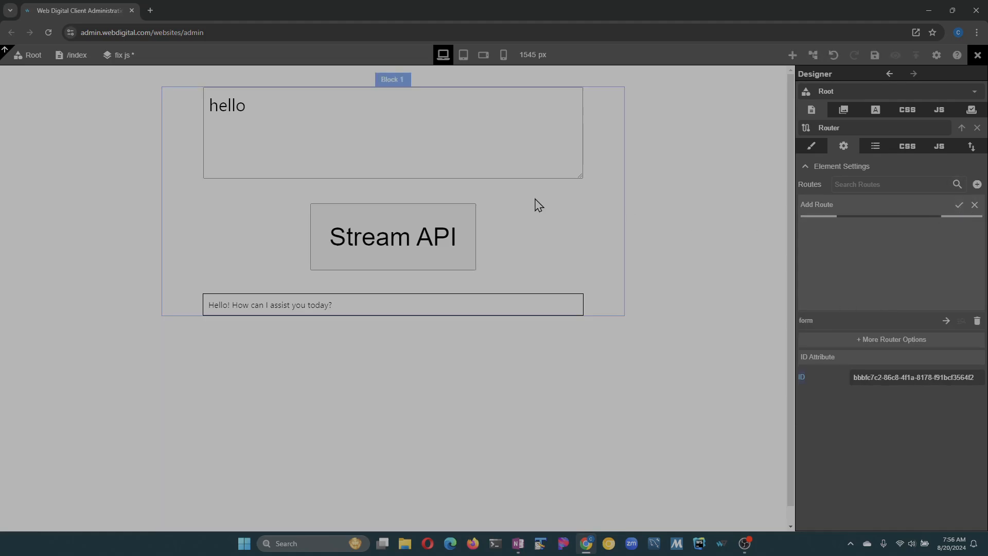
- Place a Form Control with Name, Email, Dropdown and Description fields on the /form page
{"action": "left_click", "coordinate": [792, 55]}
{"action": "left_click_drag", "start_coordinate": [815, 311], "coordinate": [314, 134]}
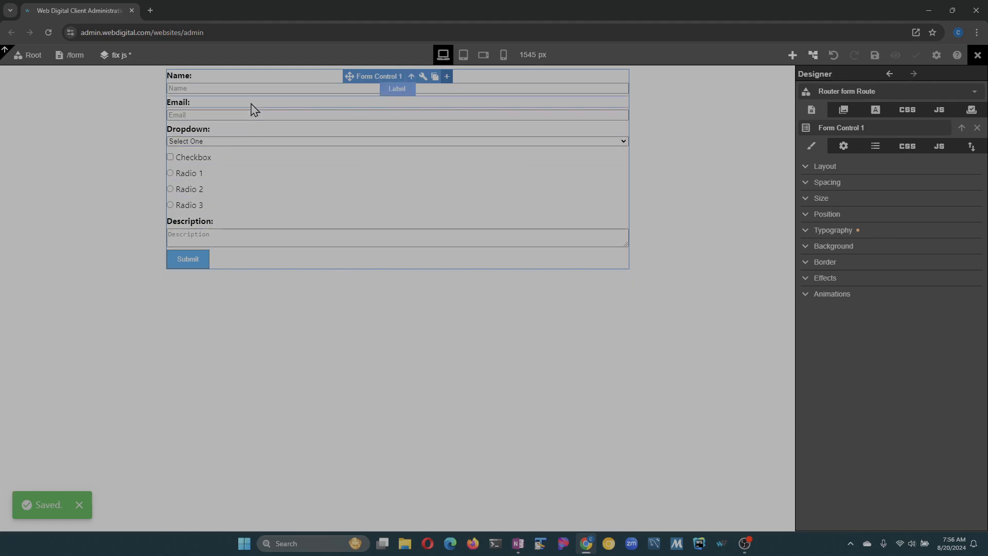
{"action": "left_click", "coordinate": [813, 55]}
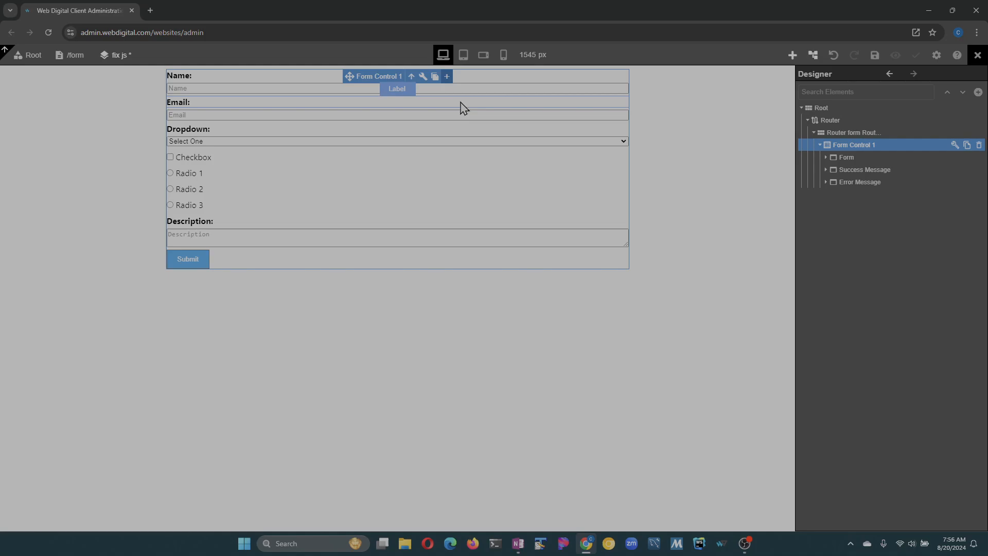
- Expand the Form, Success Message and Error Message branches in the element tree
{"action": "left_click", "coordinate": [825, 157]}
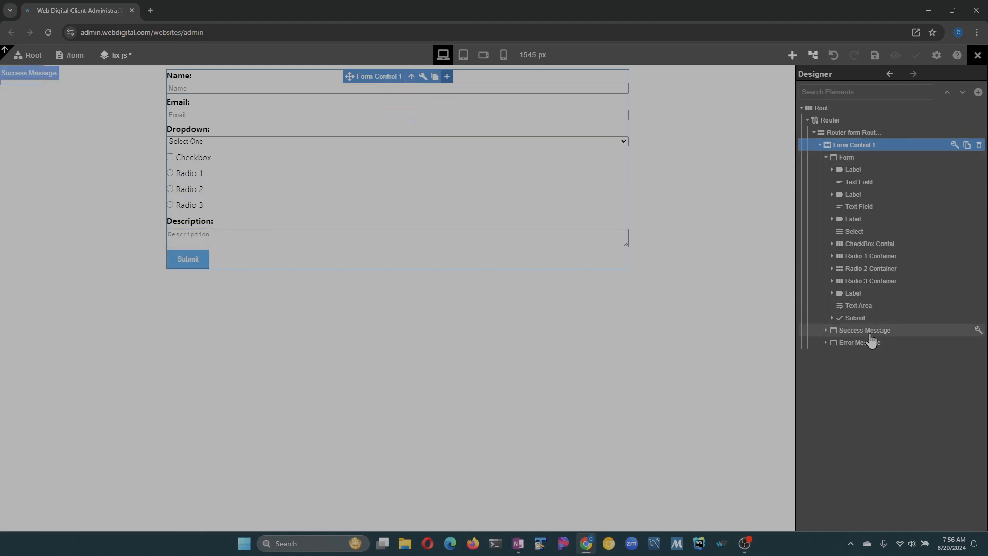
{"action": "left_click", "coordinate": [827, 331]}
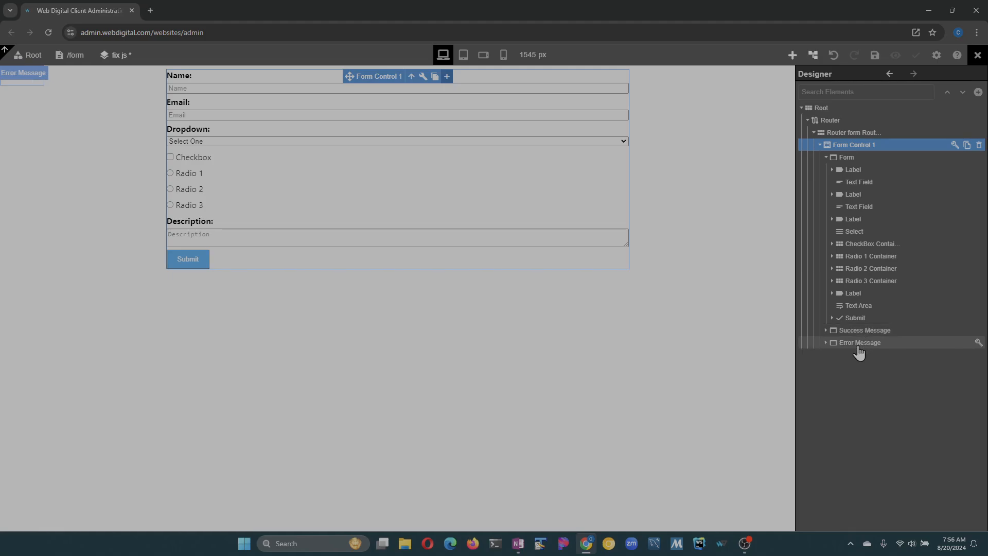
{"action": "left_click", "coordinate": [826, 343]}
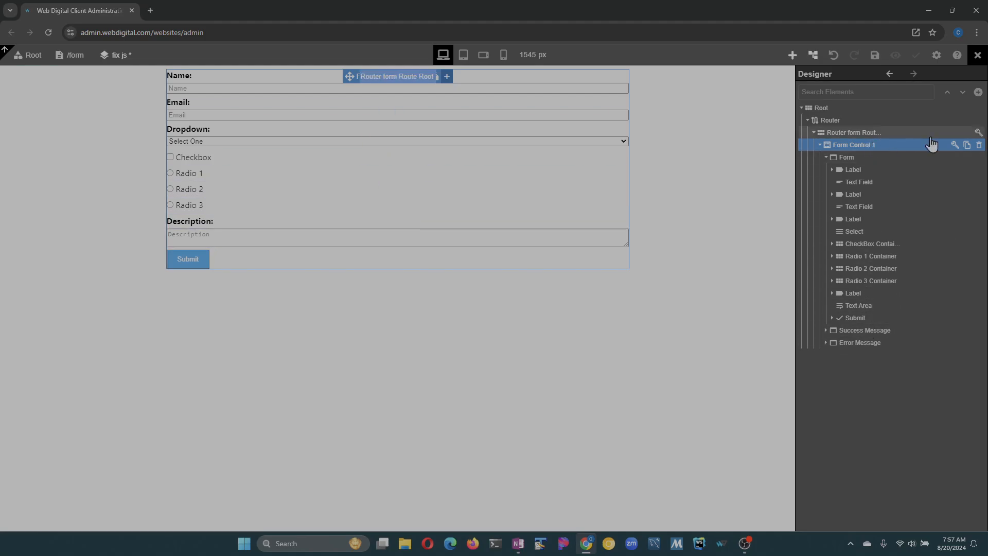
- Open Form Control 1's element settings and keep its Designer State at Normal
{"action": "left_click", "coordinate": [955, 146]}
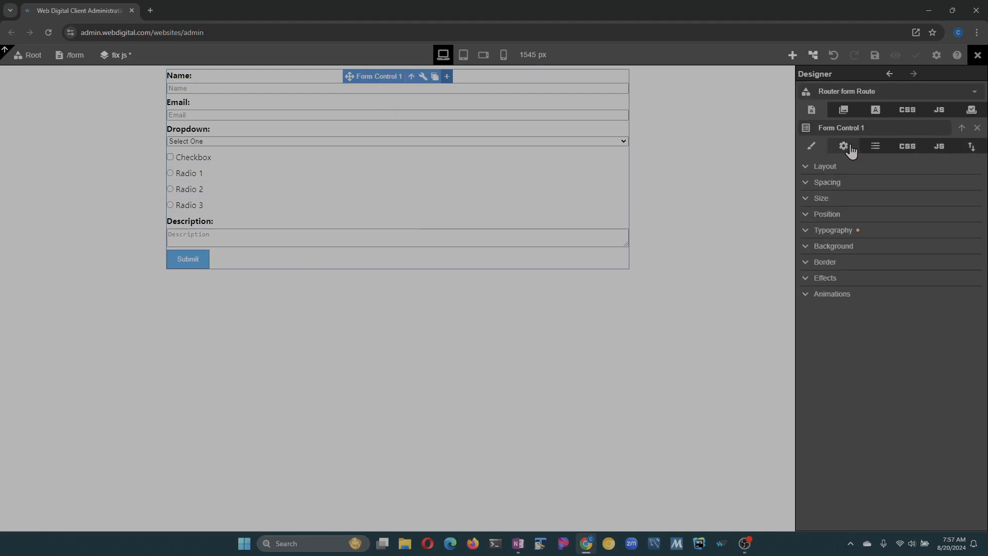
{"action": "left_click", "coordinate": [848, 148]}
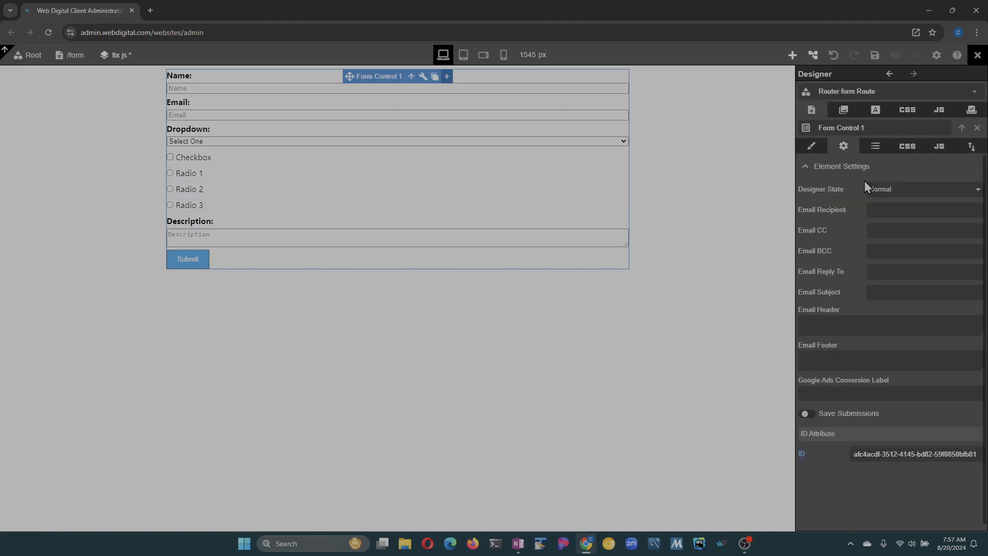
{"action": "left_click", "coordinate": [895, 194]}
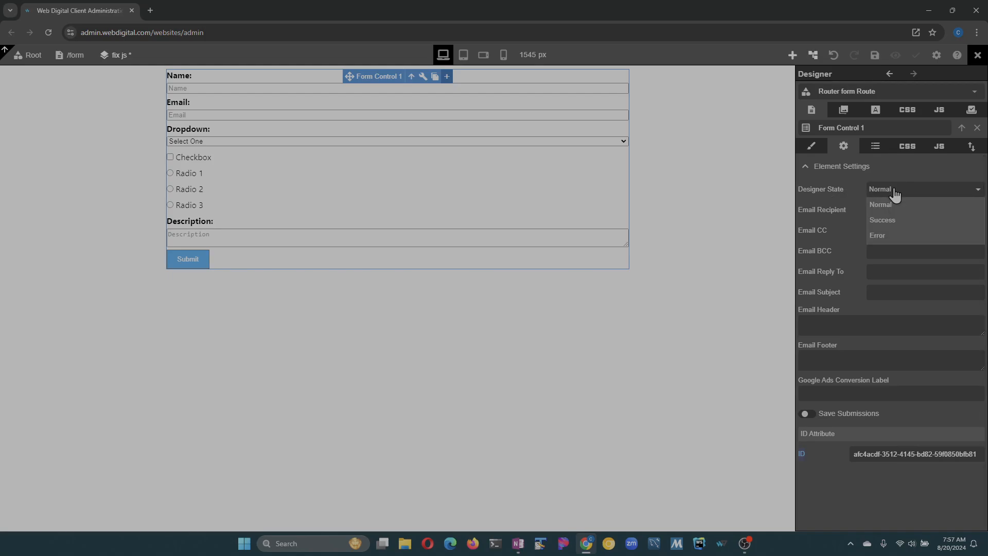
{"action": "left_click", "coordinate": [885, 192]}
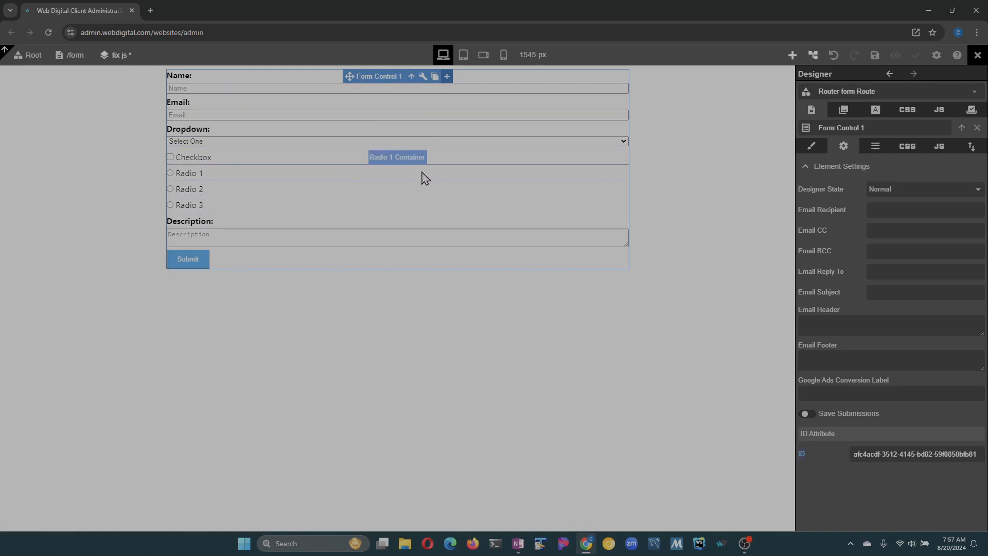
{"action": "left_click", "coordinate": [212, 132]}
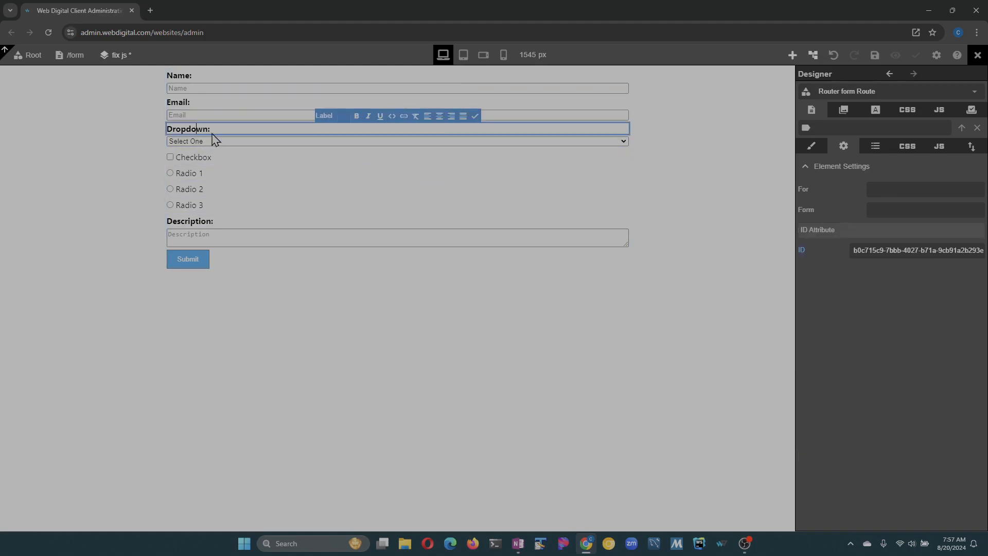
- Change the dropdown's label to 'Dropdown2:'
{"action": "type", "text": "2"}
{"action": "key", "text": "Escape"}
{"action": "left_click", "coordinate": [287, 145]}
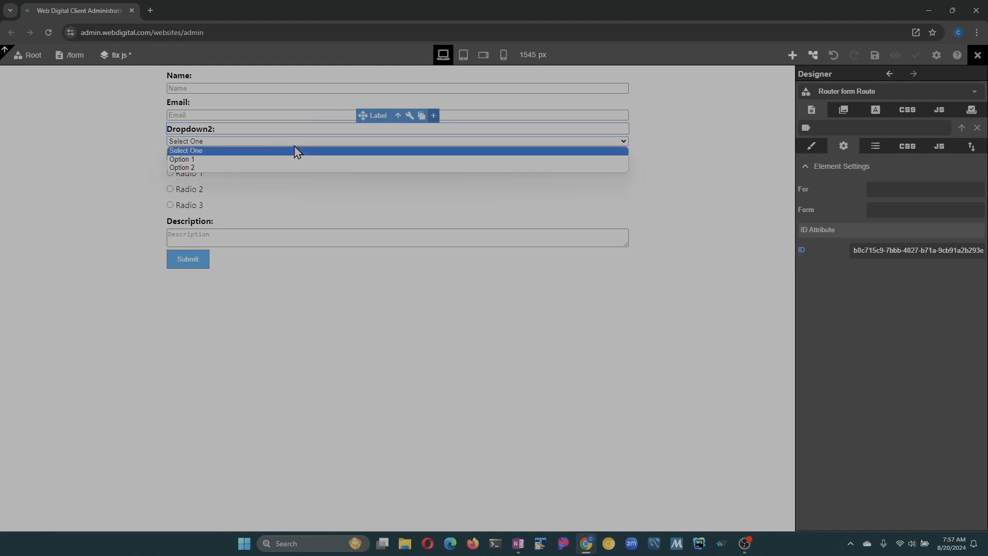
- Add an Option 3 choice to the dropdown and save the page
{"action": "left_click", "coordinate": [406, 144]}
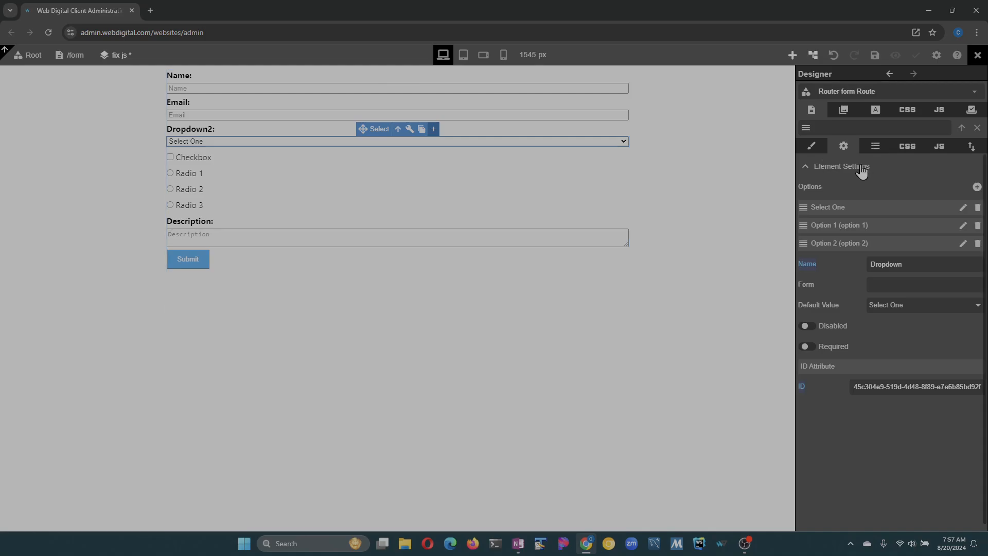
{"action": "left_click", "coordinate": [977, 187]}
{"action": "left_click", "coordinate": [963, 262]}
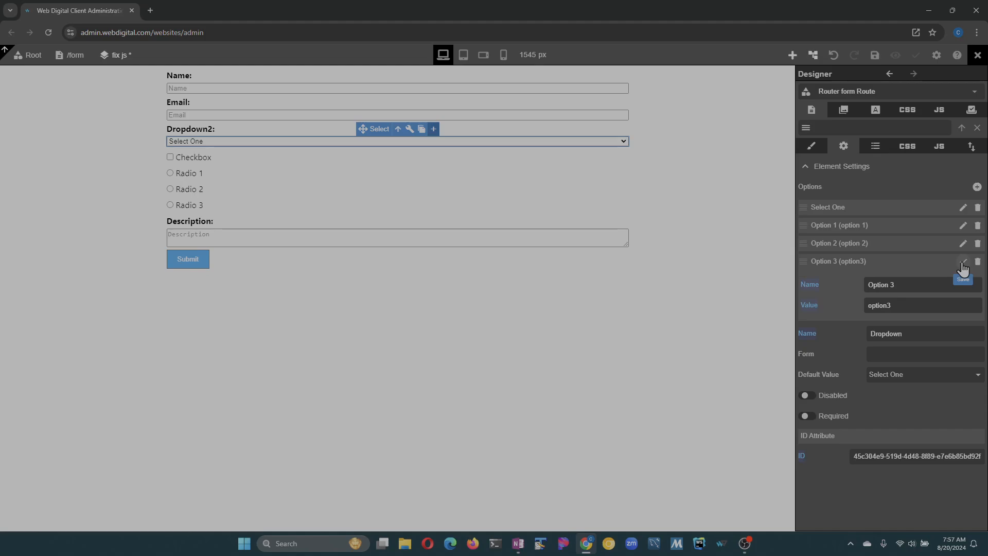
{"action": "left_click", "coordinate": [963, 262]}
{"action": "left_click", "coordinate": [465, 141]}
{"action": "left_click", "coordinate": [468, 141]}
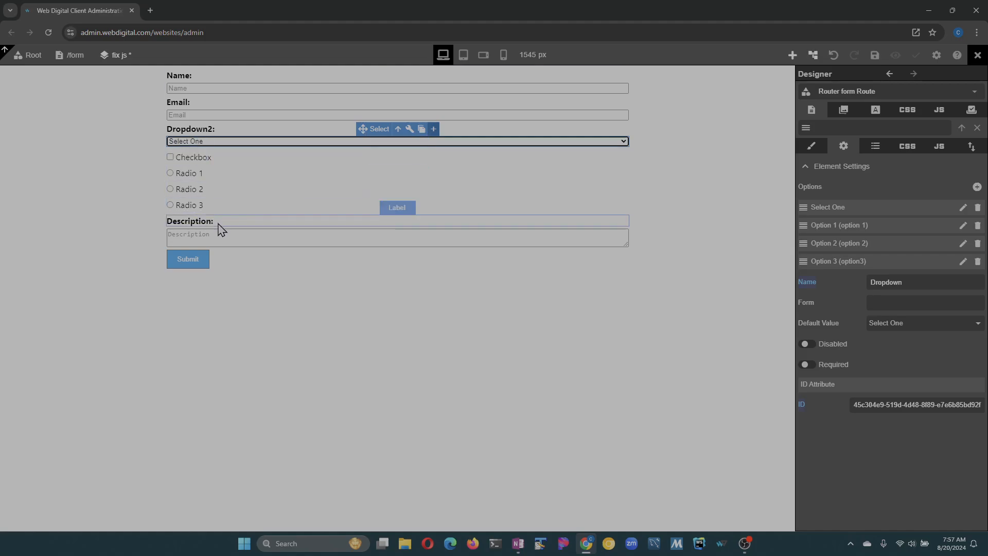
{"action": "left_click", "coordinate": [875, 55]}
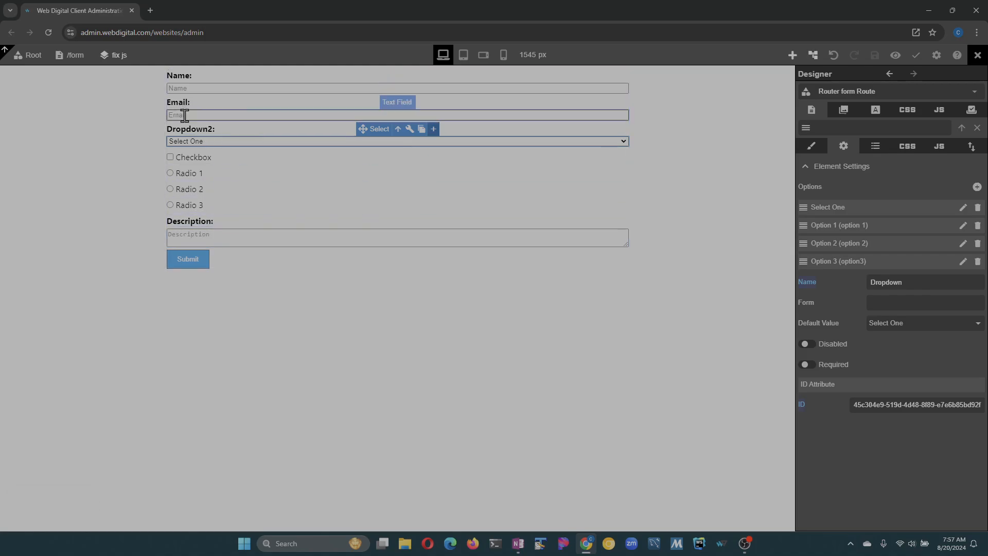
- Expand and collapse the Name and Email labels in the element tree
{"action": "left_click", "coordinate": [813, 55]}
{"action": "left_click", "coordinate": [832, 194]}
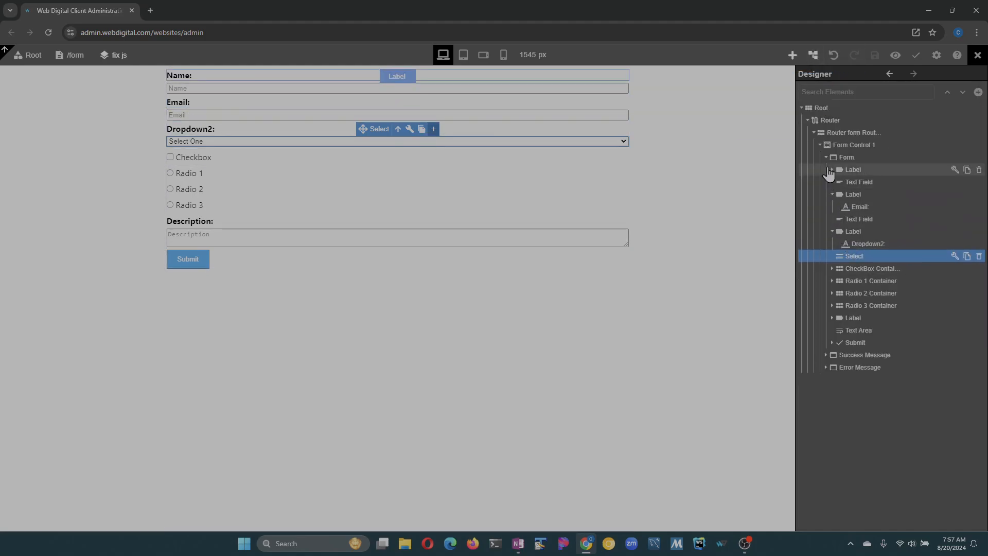
{"action": "left_click", "coordinate": [833, 170]}
{"action": "left_click", "coordinate": [833, 171]}
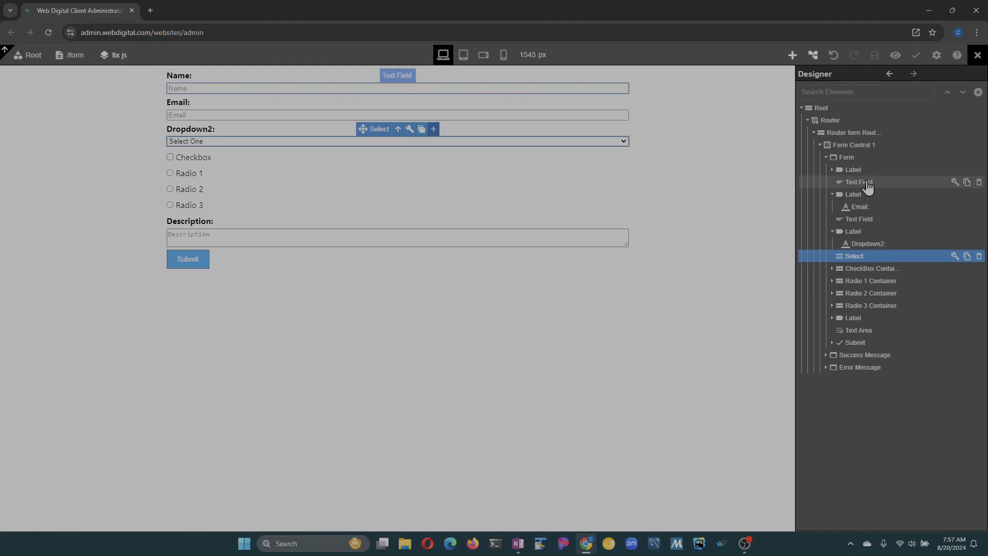
{"action": "left_click", "coordinate": [832, 194]}
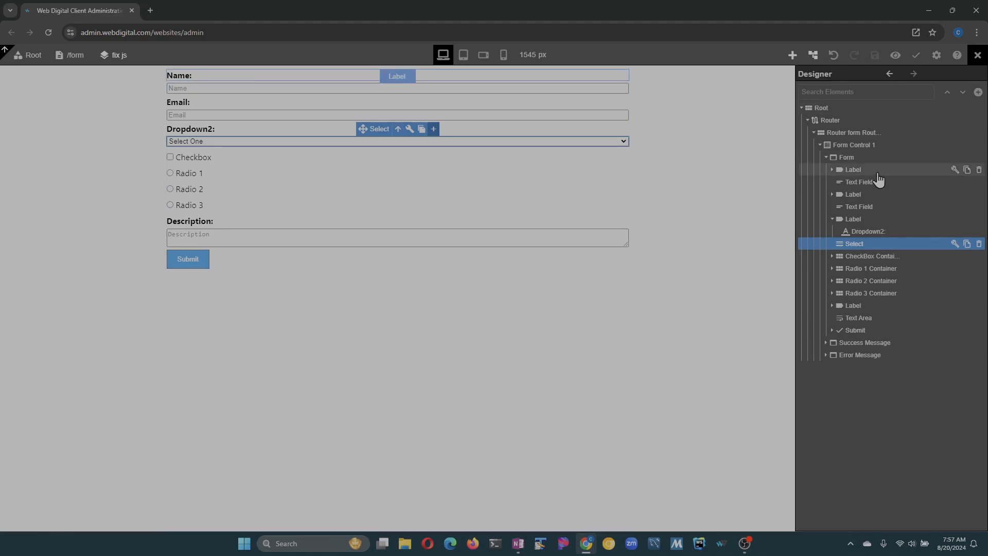
- Wrap the Name label and its text field together in a new Block 1
{"action": "left_click", "coordinate": [875, 158]}
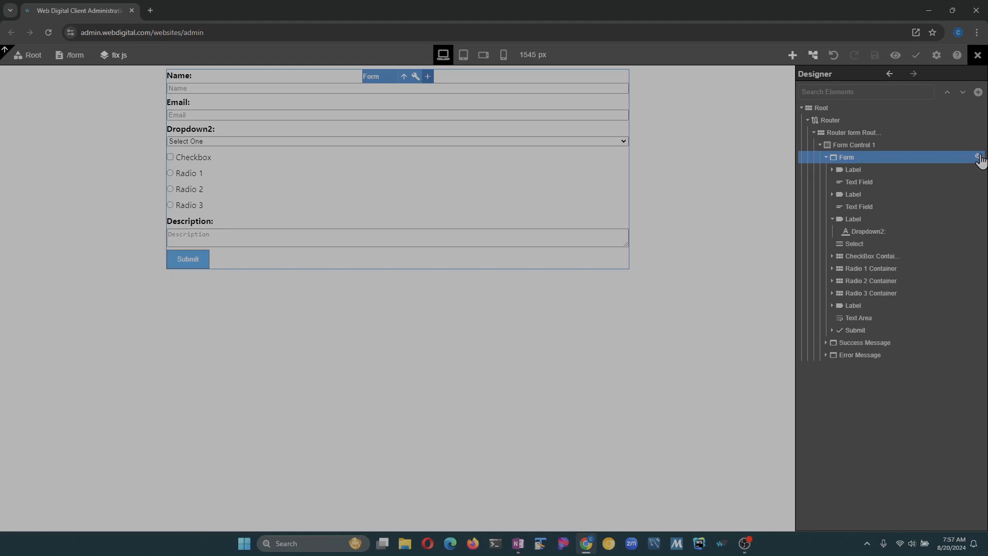
{"action": "left_click", "coordinate": [978, 157]}
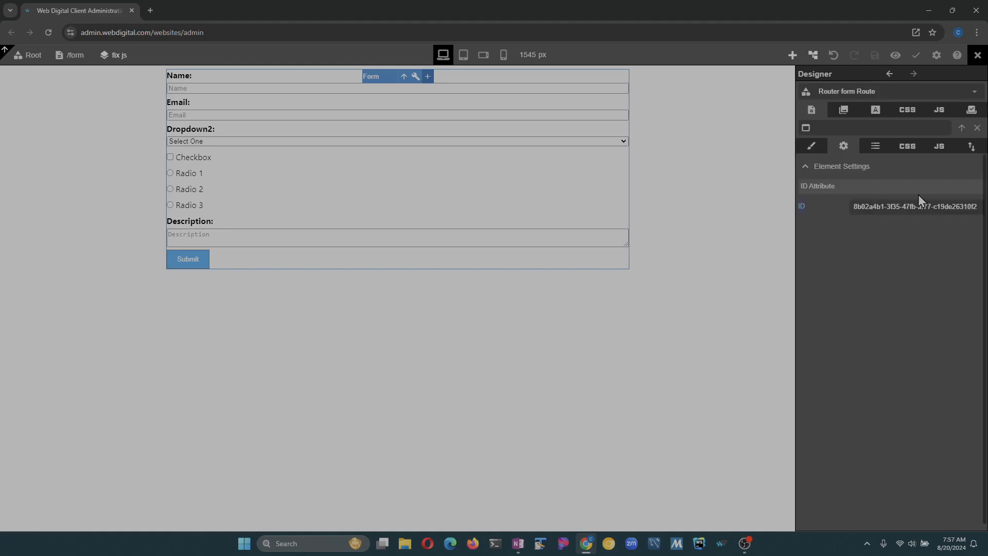
{"action": "left_click", "coordinate": [972, 146]}
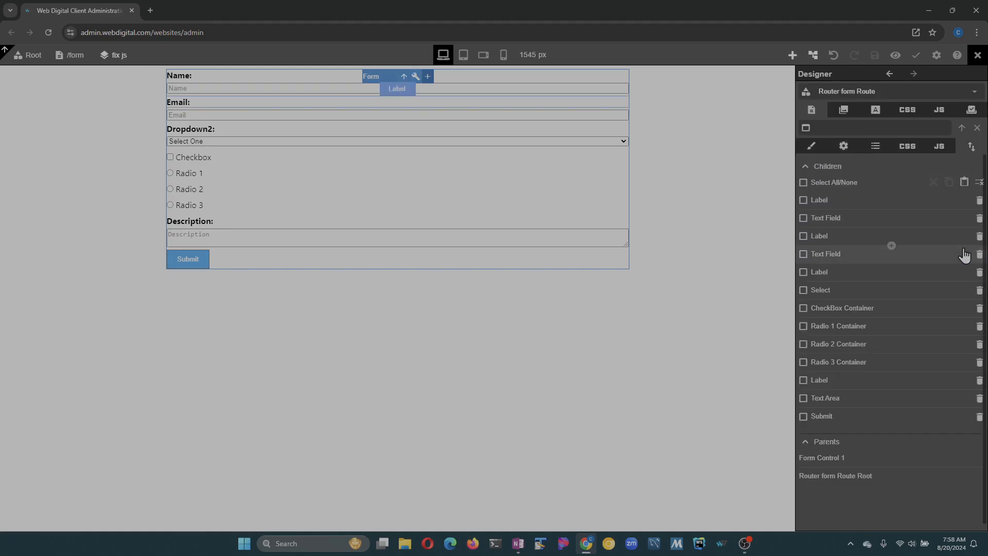
{"action": "left_click", "coordinate": [804, 200]}
{"action": "left_click", "coordinate": [803, 219]}
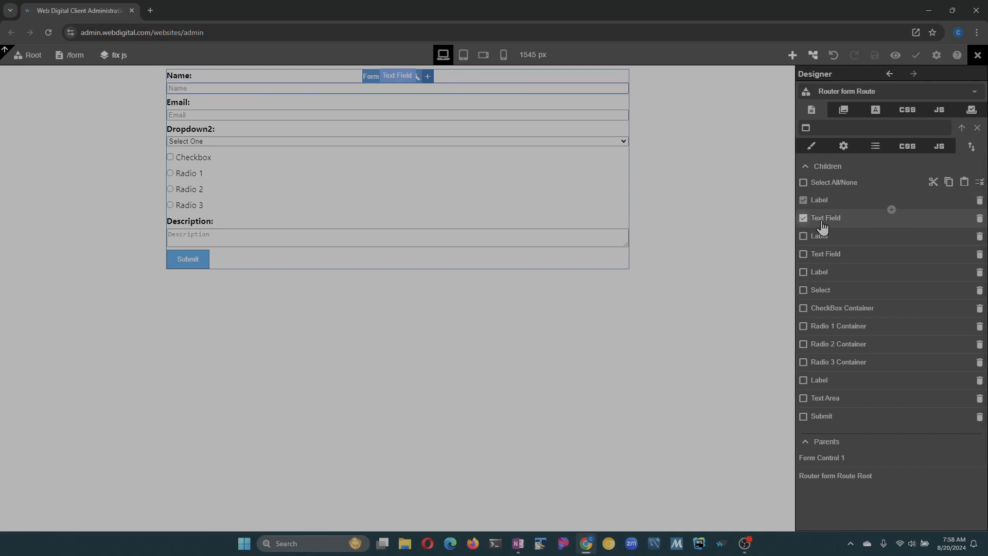
{"action": "left_click", "coordinate": [979, 182]}
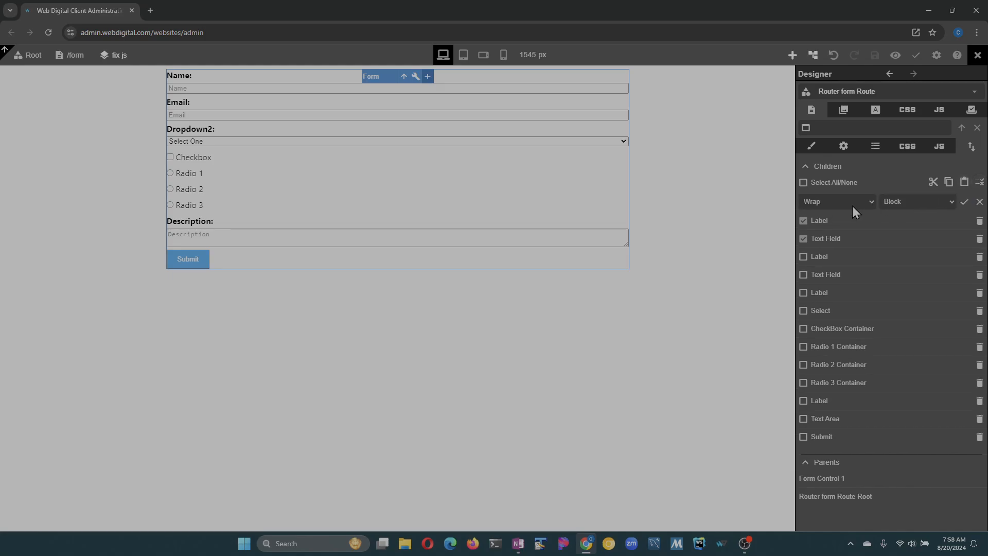
{"action": "left_click", "coordinate": [965, 204]}
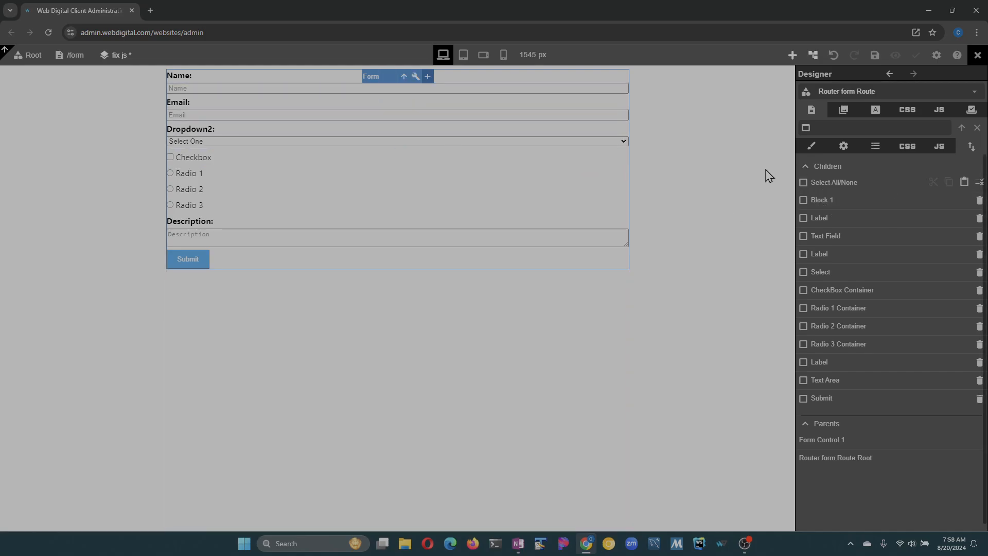
{"action": "left_click", "coordinate": [824, 206]}
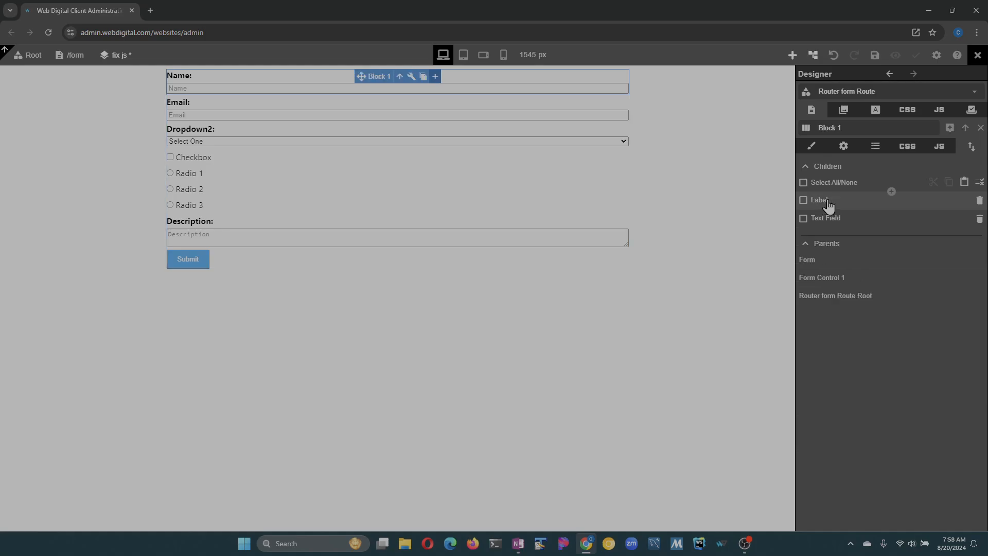
- Set Block 1's display to Flex so the Name field sits beside its label, and save
{"action": "left_click", "coordinate": [819, 149]}
{"action": "left_click", "coordinate": [811, 169]}
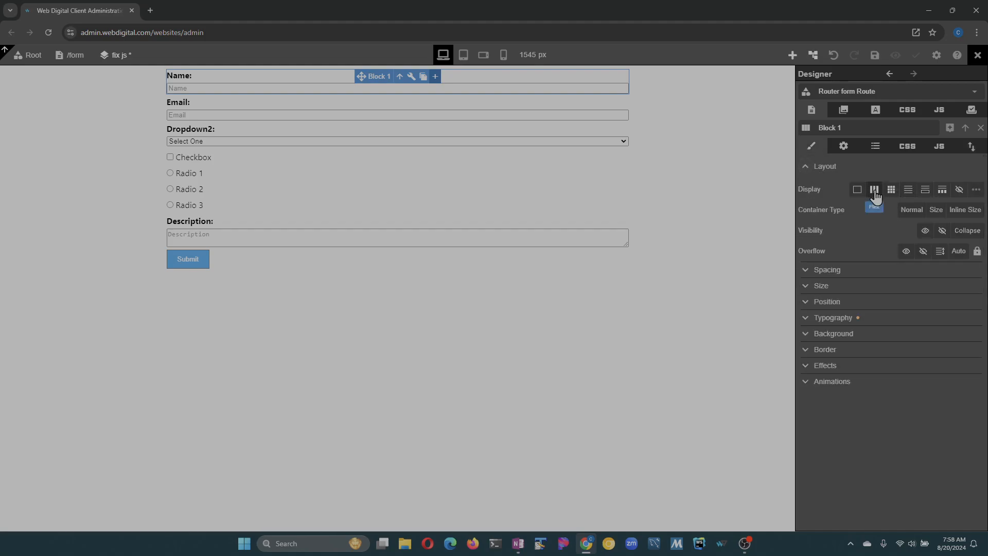
{"action": "left_click", "coordinate": [875, 191]}
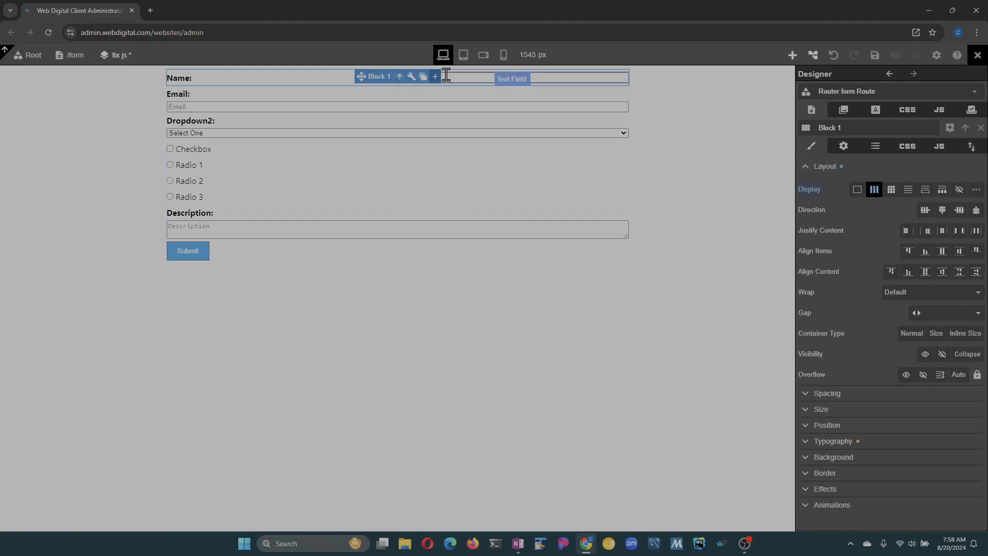
{"action": "left_click", "coordinate": [473, 155]}
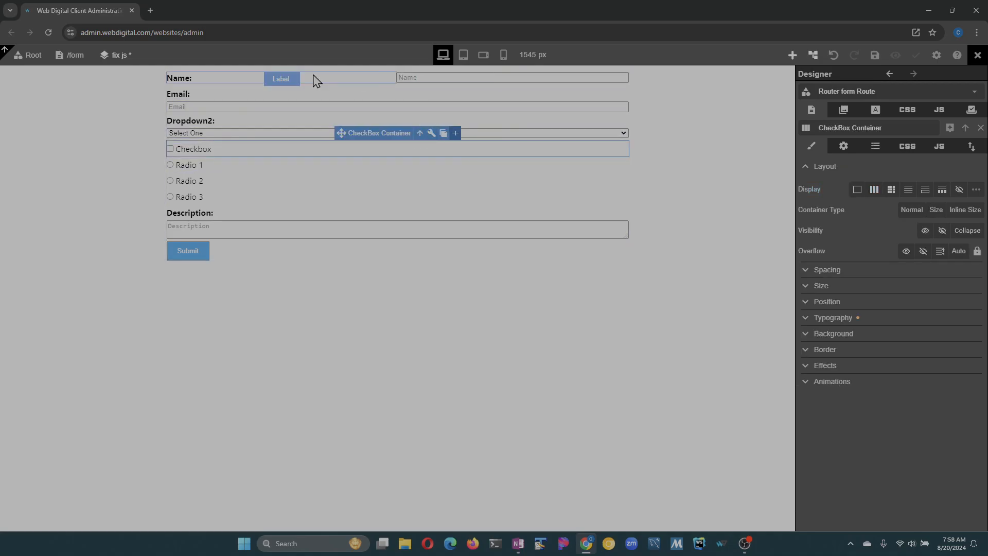
{"action": "left_click", "coordinate": [875, 55]}
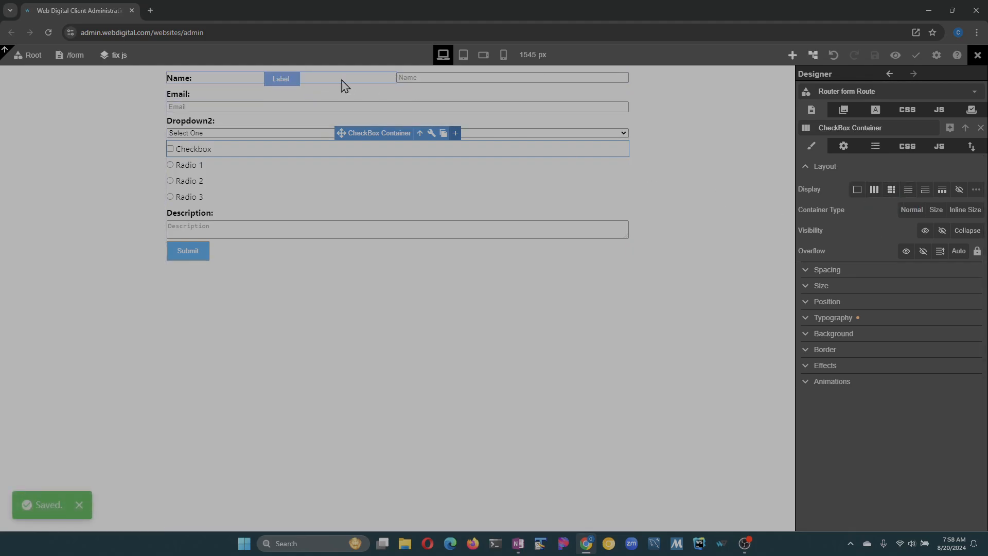
- Relabel the Email field as 'E2mail:' and save the page
{"action": "left_click", "coordinate": [171, 100]}
{"action": "left_click", "coordinate": [171, 99]}
{"action": "type", "text": "2"}
{"action": "key", "text": "Escape"}
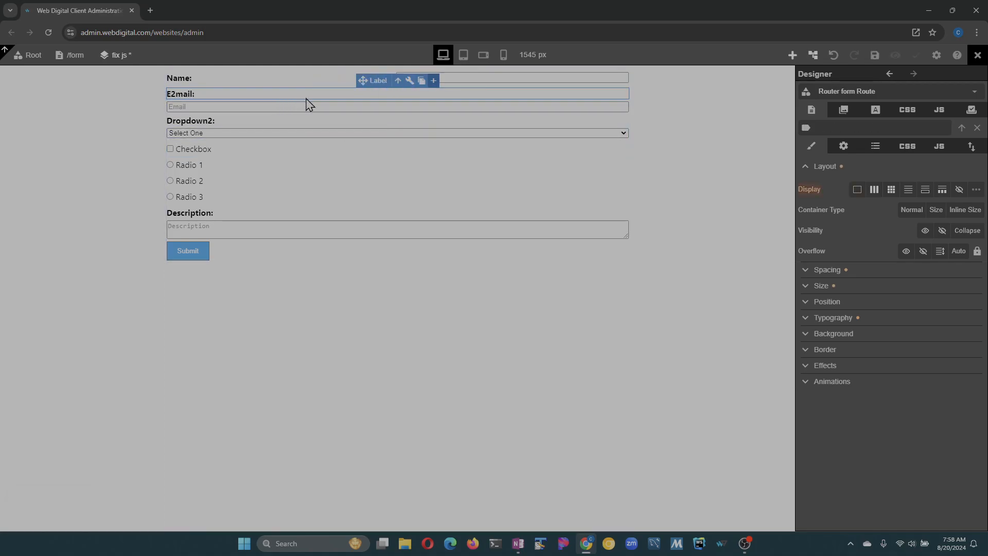
{"action": "key", "text": "ctrl+s"}
{"action": "left_click", "coordinate": [793, 55]}
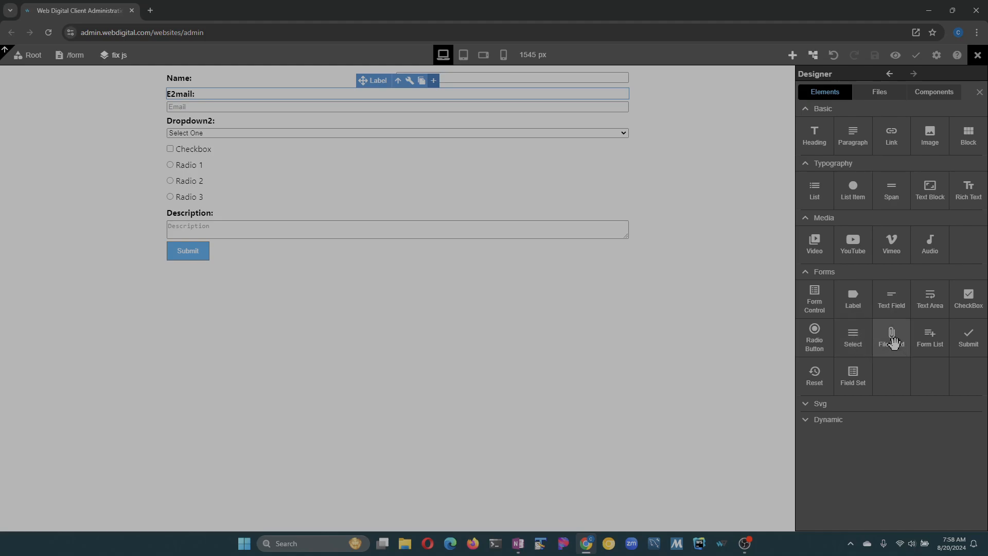
- Add a File Field below Description with a new Label above it
{"action": "left_click_drag", "start_coordinate": [893, 342], "coordinate": [285, 244]}
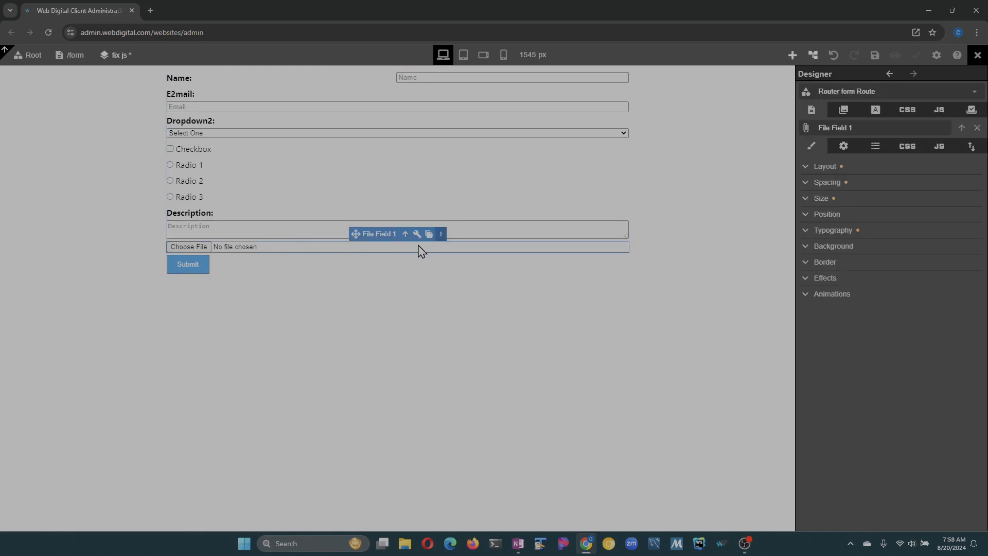
{"action": "left_click", "coordinate": [793, 55]}
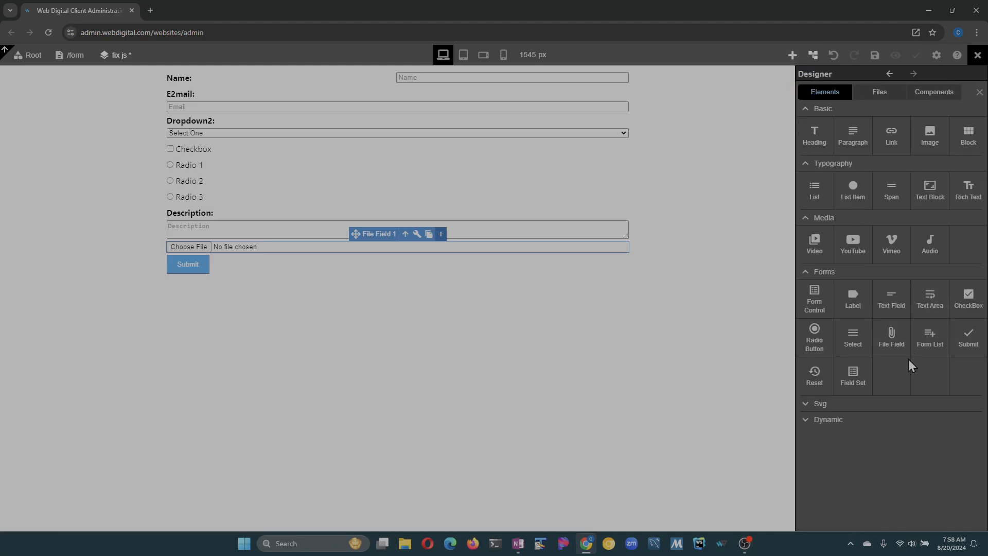
{"action": "left_click_drag", "start_coordinate": [856, 306], "coordinate": [402, 242]}
- Change the new label's text to 'Upload File' and save the page
{"action": "double_click", "coordinate": [191, 252]}
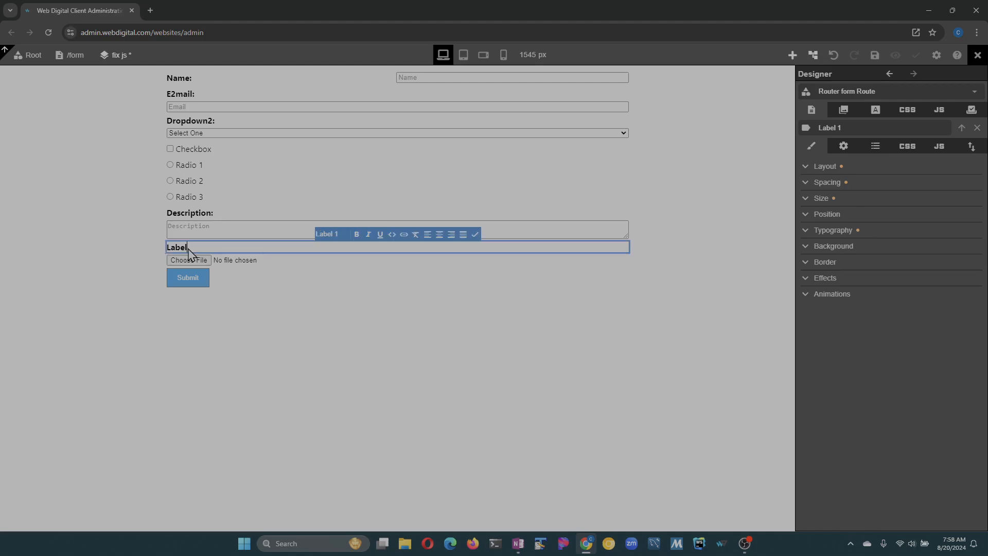
{"action": "key", "text": "ctrl+a"}
{"action": "type", "text": "U"}
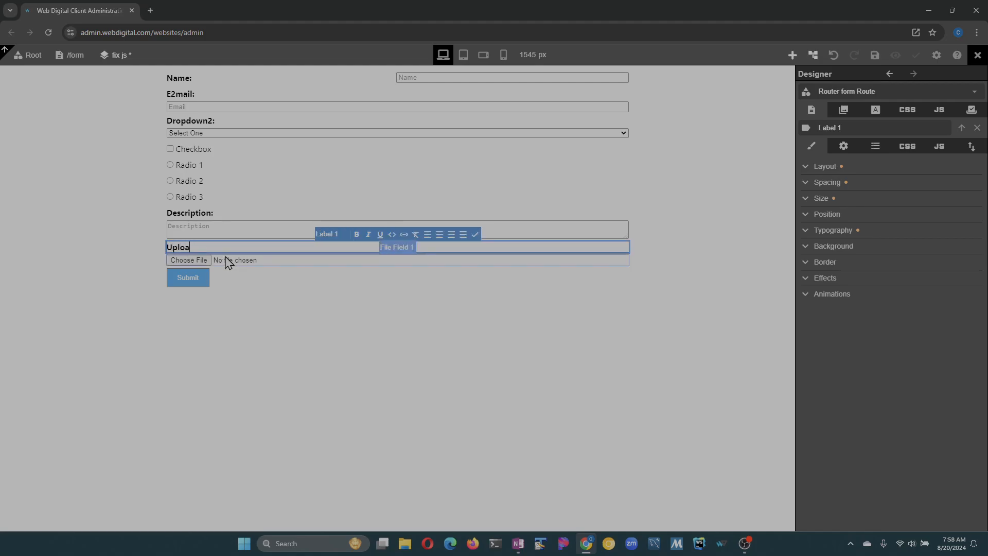
{"action": "type", "text": "pload File"}
{"action": "key", "text": "Escape"}
{"action": "key", "text": "ctrl+s"}
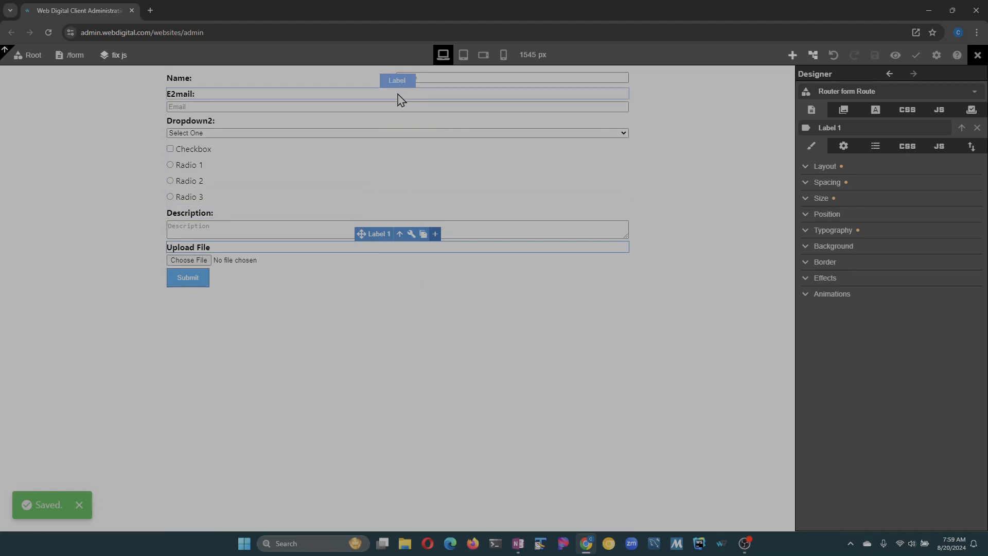
{"action": "left_click", "coordinate": [403, 95]}
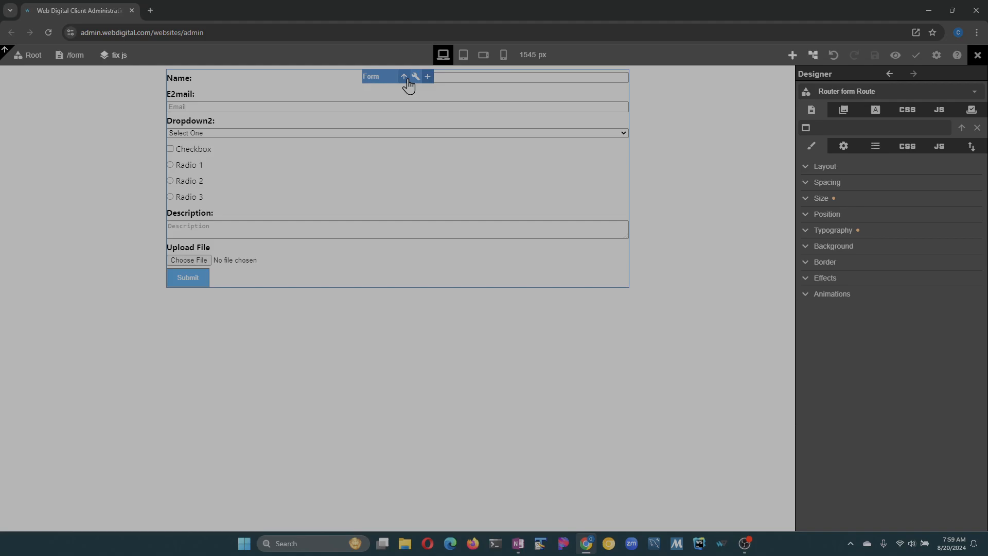
{"action": "left_click", "coordinate": [409, 84]}
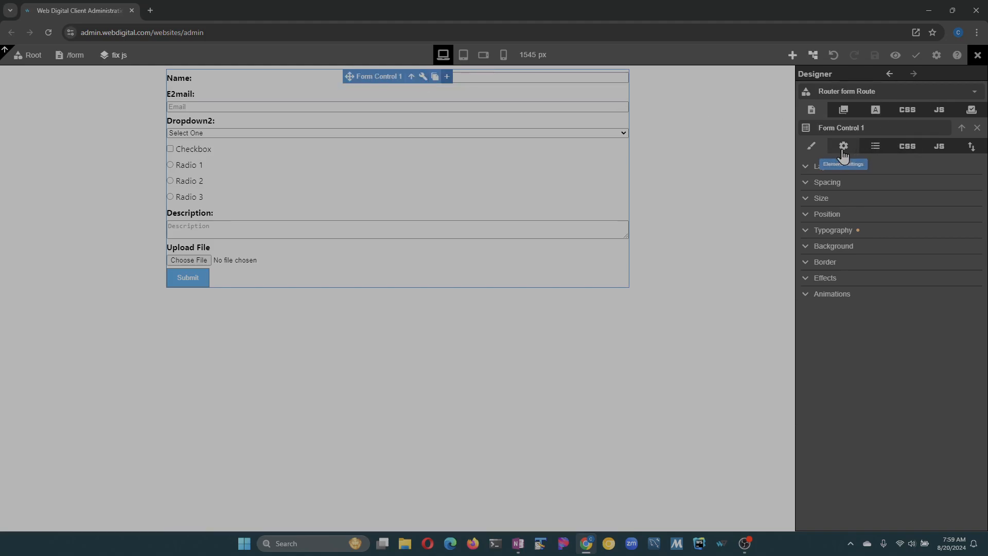
- Set Form Control 1's Designer State to Success to show the submission-received message
{"action": "left_click", "coordinate": [812, 63]}
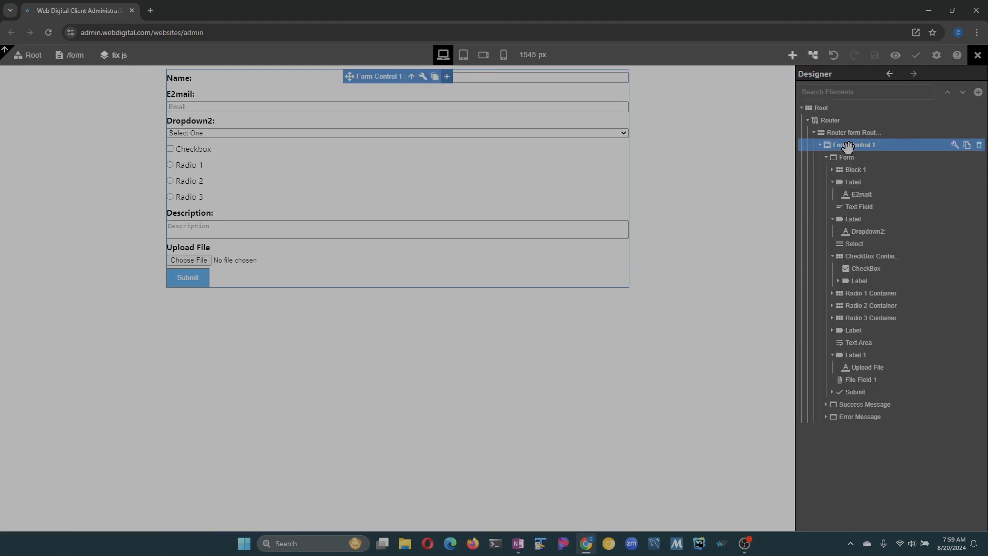
{"action": "left_click", "coordinate": [826, 158]}
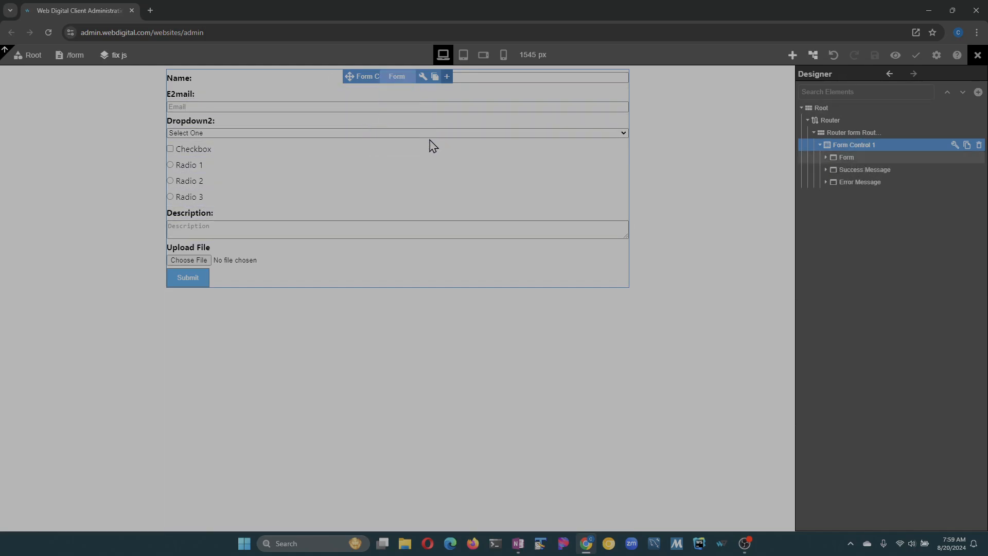
{"action": "left_click", "coordinate": [954, 146]}
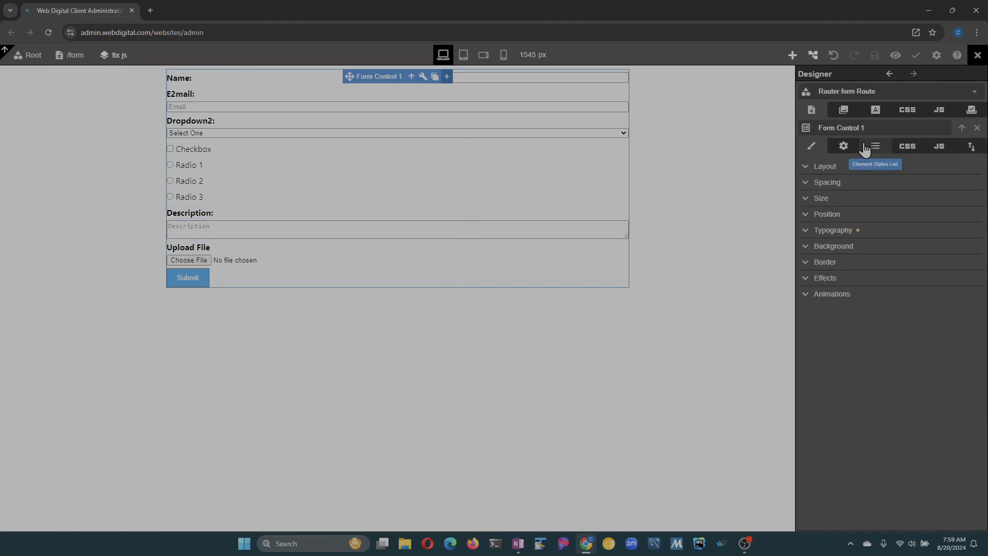
{"action": "left_click", "coordinate": [843, 147]}
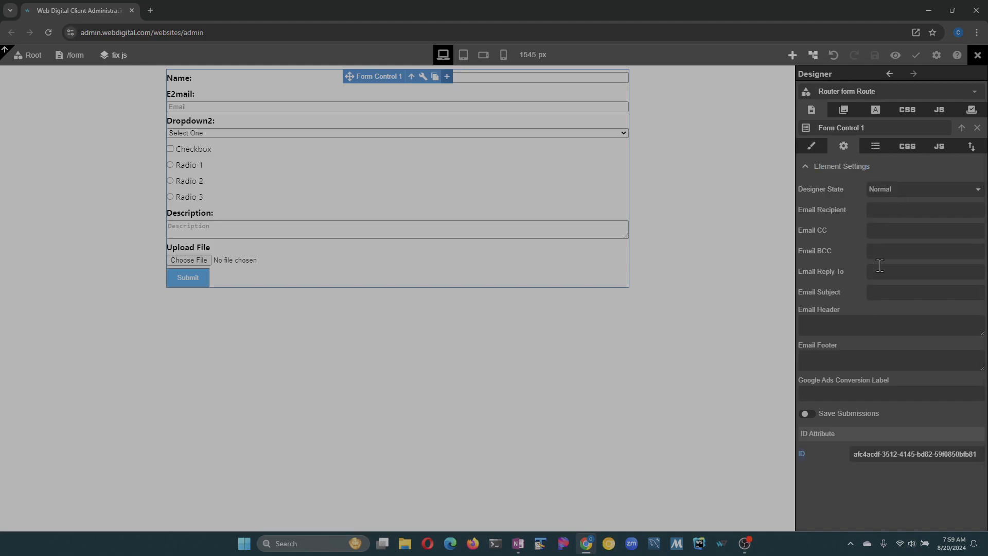
{"action": "left_click", "coordinate": [898, 194]}
{"action": "left_click", "coordinate": [904, 224]}
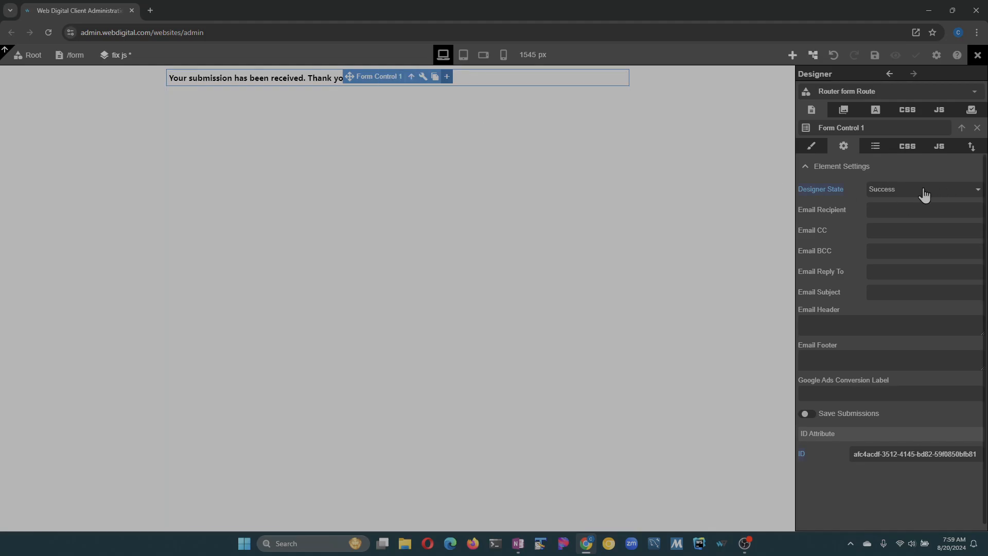
- Check the success message text, save the page, and reselect Form Control 1
{"action": "left_click", "coordinate": [304, 78]}
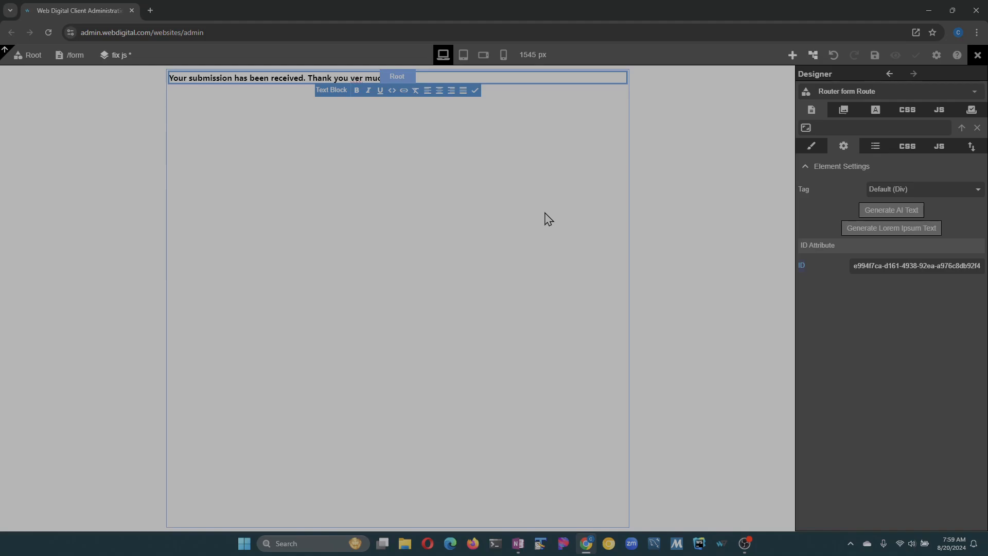
{"action": "key", "text": "Escape"}
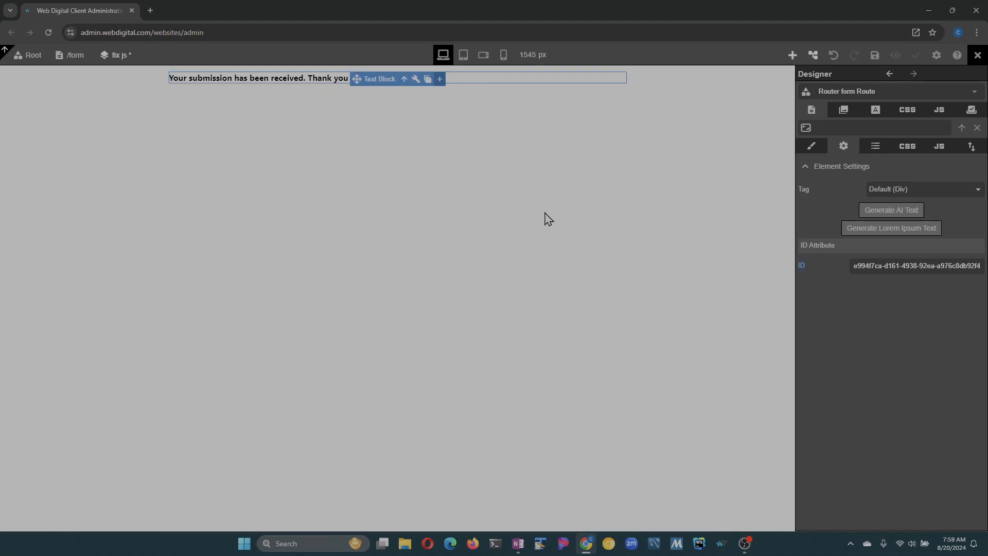
{"action": "left_click", "coordinate": [874, 56]}
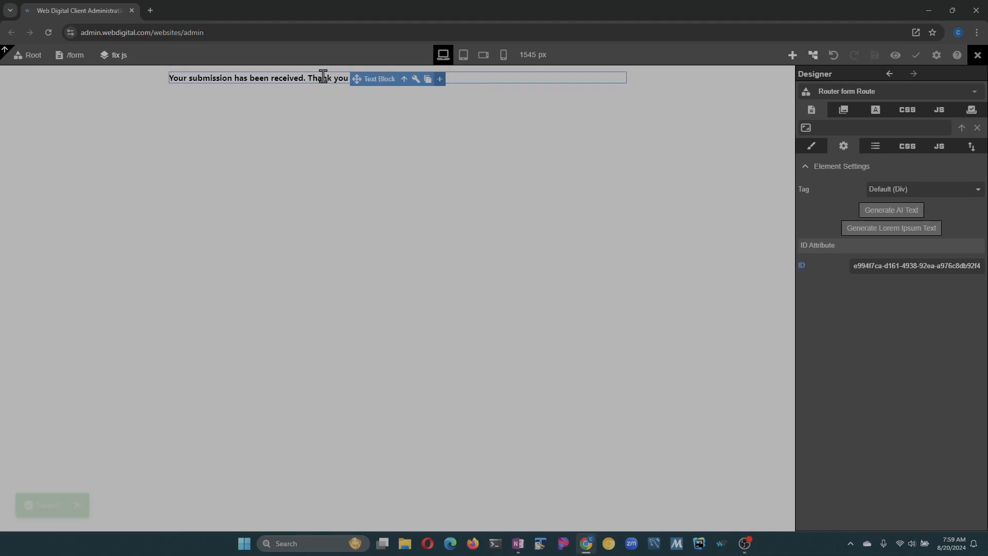
{"action": "left_click", "coordinate": [404, 79]}
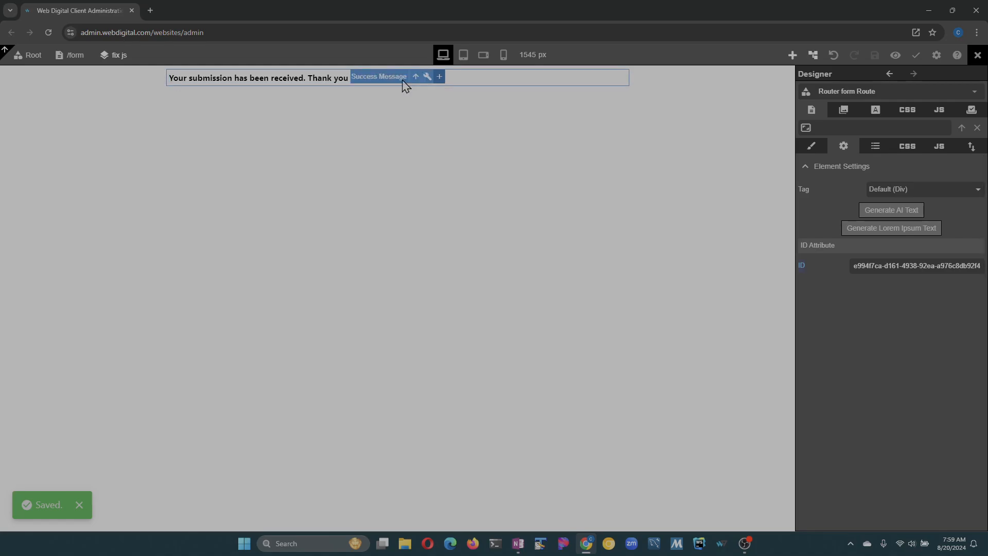
{"action": "left_click", "coordinate": [410, 79]}
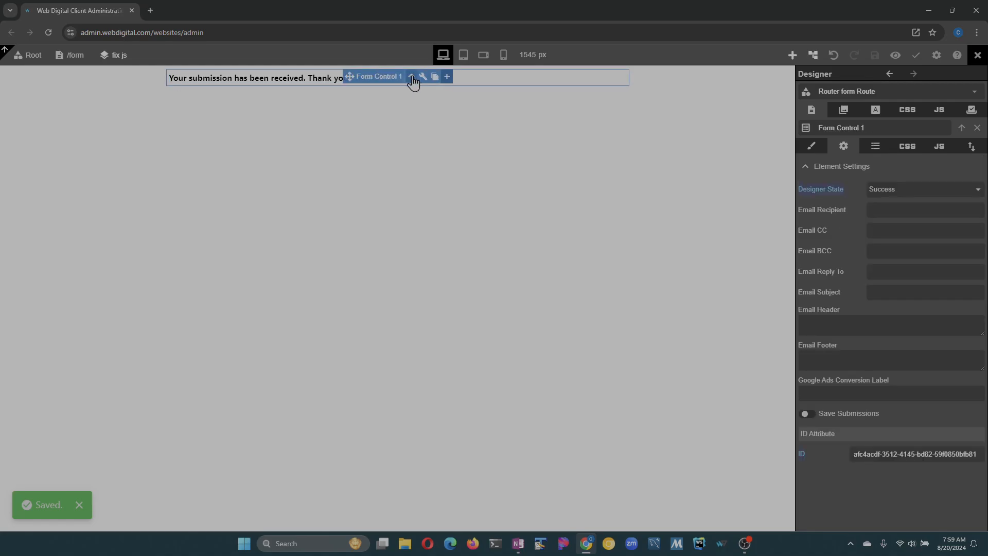
{"action": "left_click", "coordinate": [909, 190]}
- Set Designer State to Error and enter the recipient's e-mail address as Email Recipient
{"action": "left_click", "coordinate": [913, 237]}
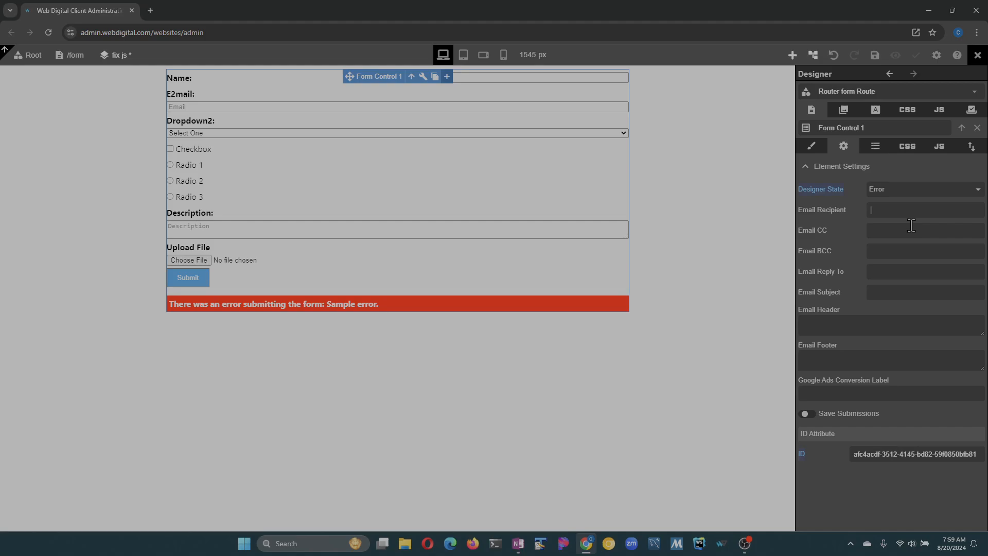
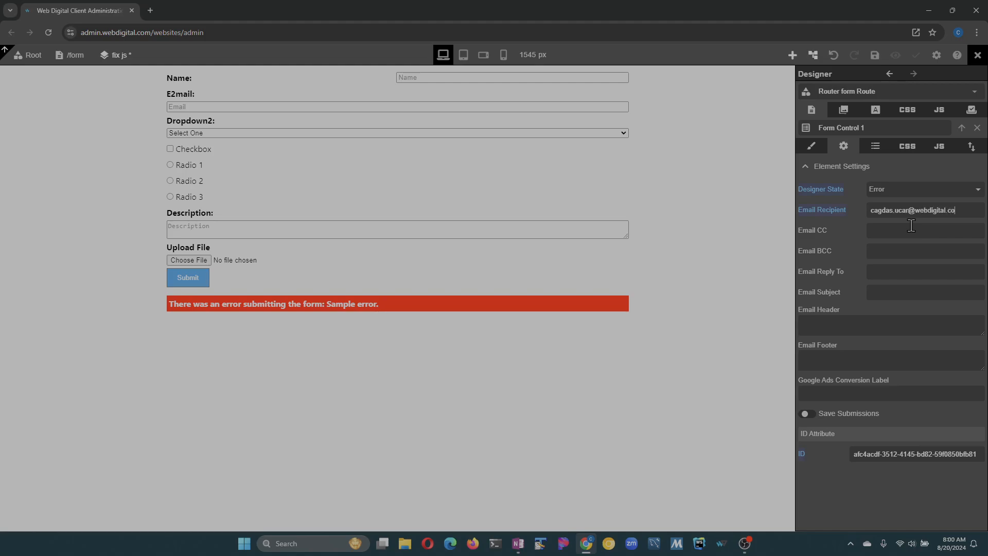
{"action": "left_click", "coordinate": [911, 226]}
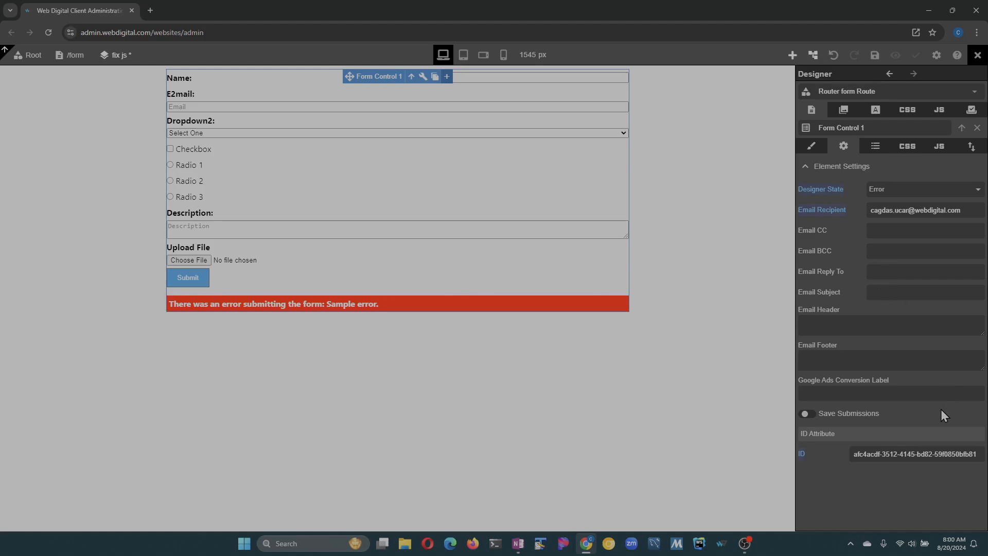
- Set email subject 'test', header 'header', footer 'footer', turn on Save Submissions, and save
{"action": "type", "text": "test"}
{"action": "key", "text": "Tab"}
{"action": "left_click_drag", "start_coordinate": [209, 288], "coordinate": [210, 282]}
{"action": "left_click", "coordinate": [851, 331]}
{"action": "type", "text": "header"}
{"action": "key", "text": "Tab"}
{"action": "type", "text": "footer"}
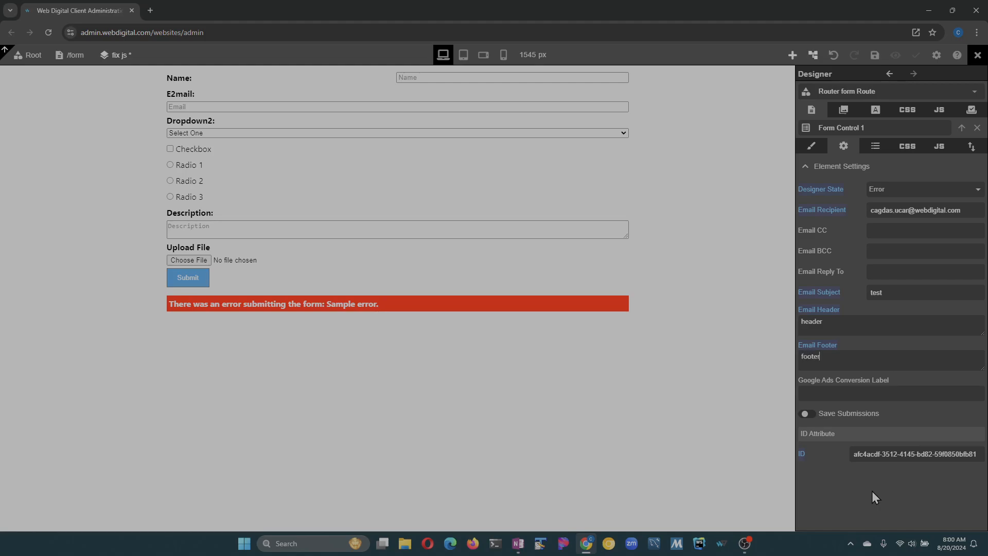
{"action": "key", "text": "Tab"}
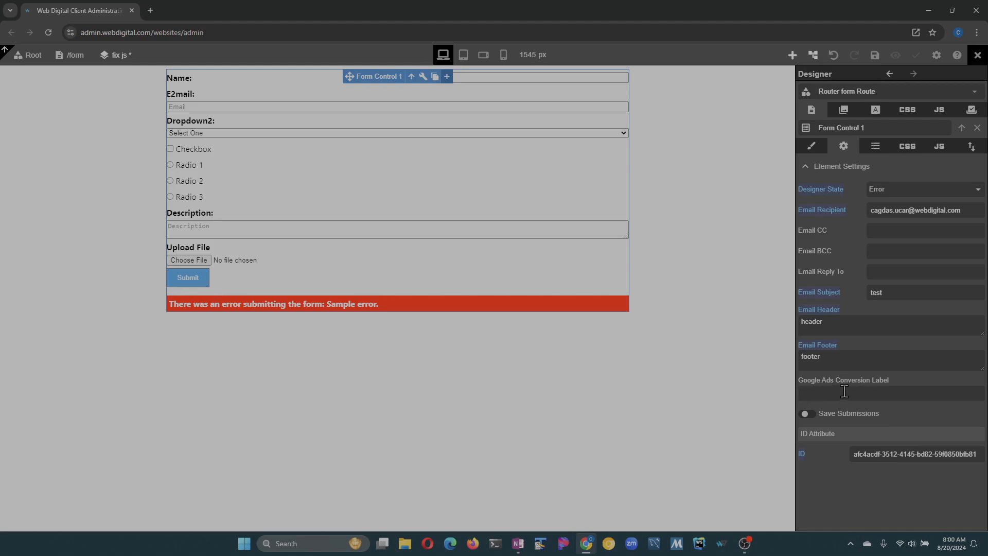
{"action": "left_click", "coordinate": [809, 416]}
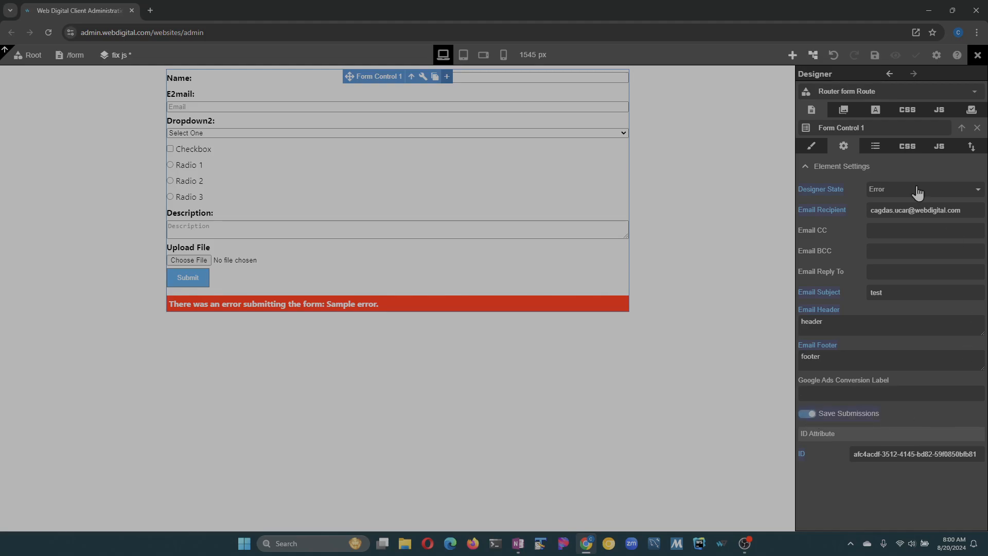
{"action": "left_click", "coordinate": [875, 55]}
- In the form preview, fill in the suggested Name and Email and pick Option 1 in Dropdown2
{"action": "left_click", "coordinate": [896, 56]}
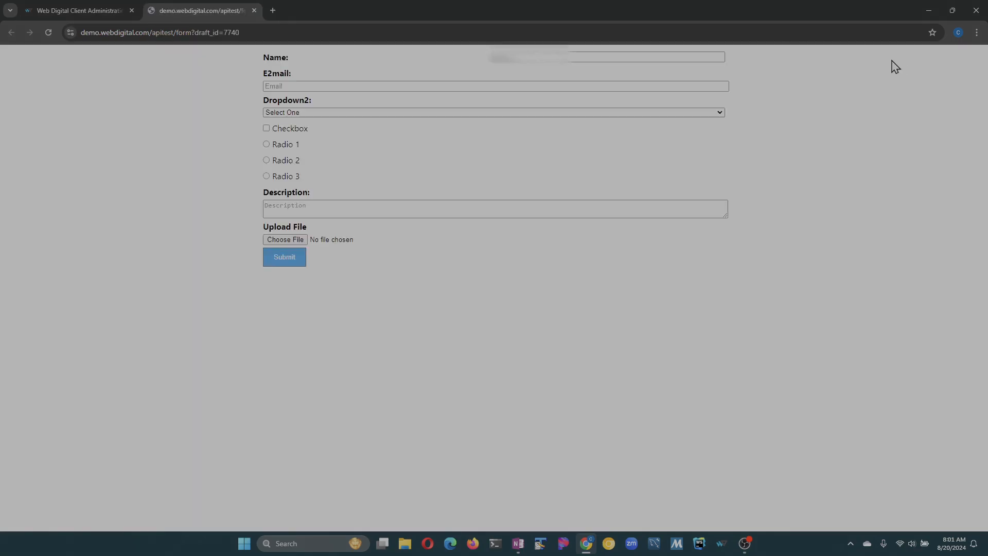
{"action": "left_click", "coordinate": [555, 58]}
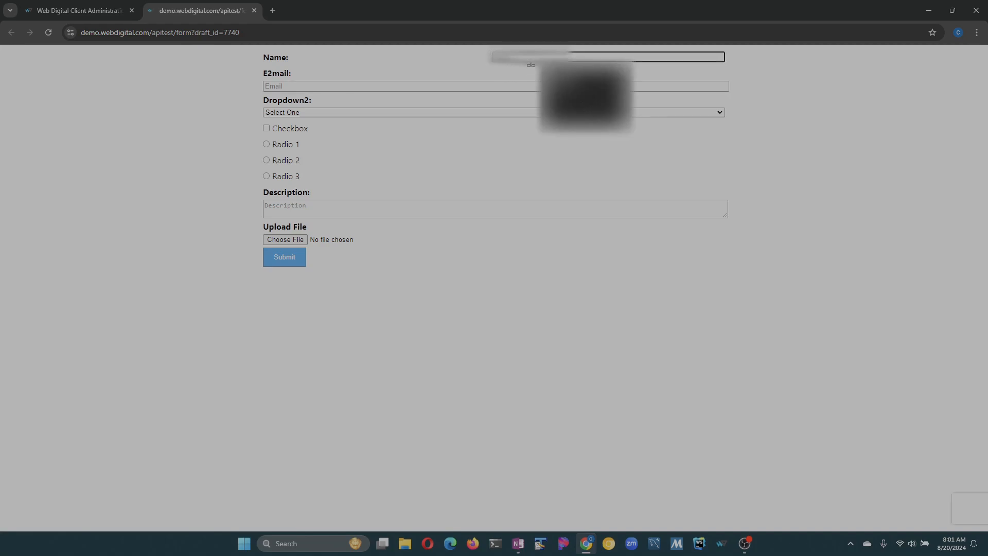
{"action": "left_click", "coordinate": [586, 77]}
{"action": "left_click", "coordinate": [329, 86]}
{"action": "left_click", "coordinate": [296, 135]}
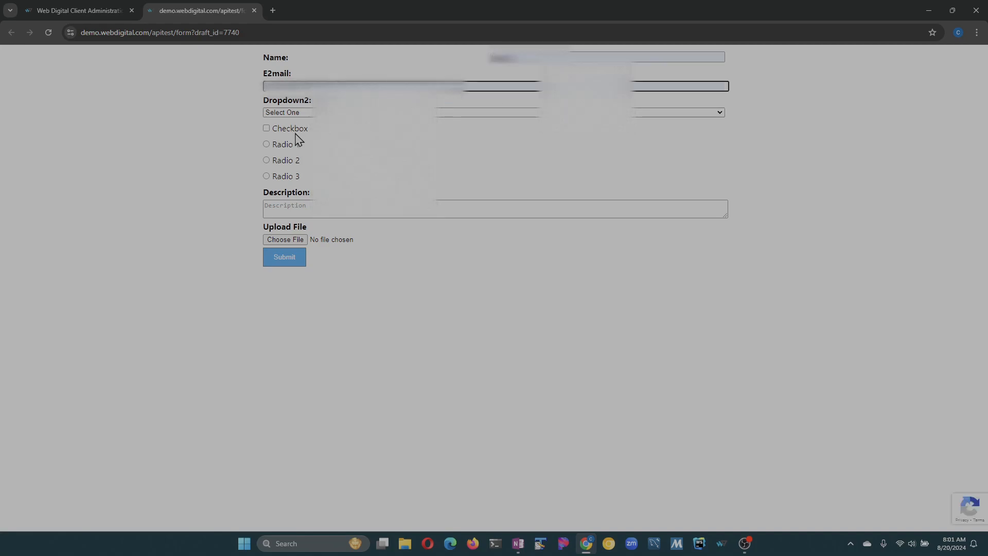
{"action": "left_click", "coordinate": [289, 112]}
{"action": "left_click", "coordinate": [299, 131]}
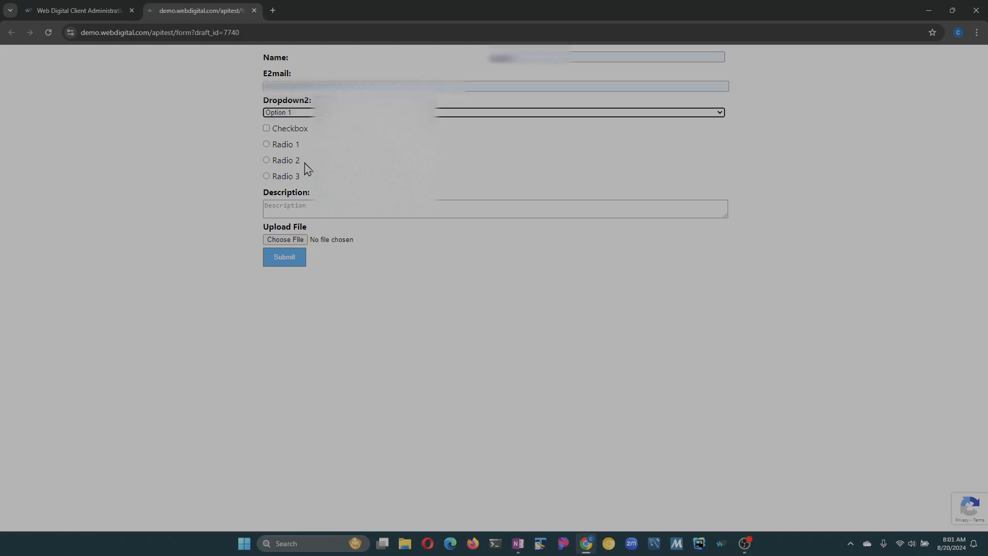
- Tick the Checkbox, choose Radio 2, describe 'deded', submit, and return to the designer tab
{"action": "left_click", "coordinate": [271, 129]}
{"action": "left_click", "coordinate": [267, 129]}
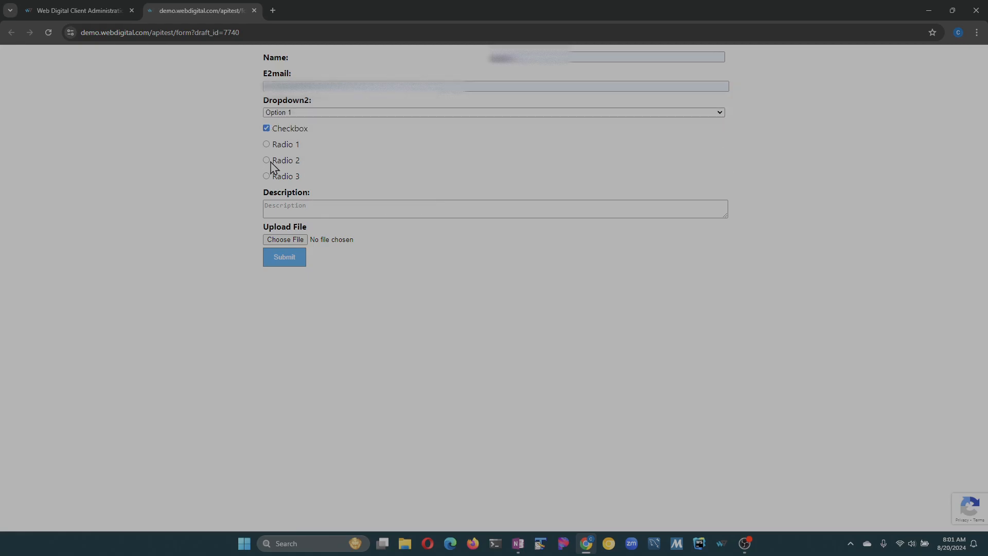
{"action": "left_click", "coordinate": [267, 161]}
{"action": "left_click", "coordinate": [309, 215]}
{"action": "type", "text": "deded"}
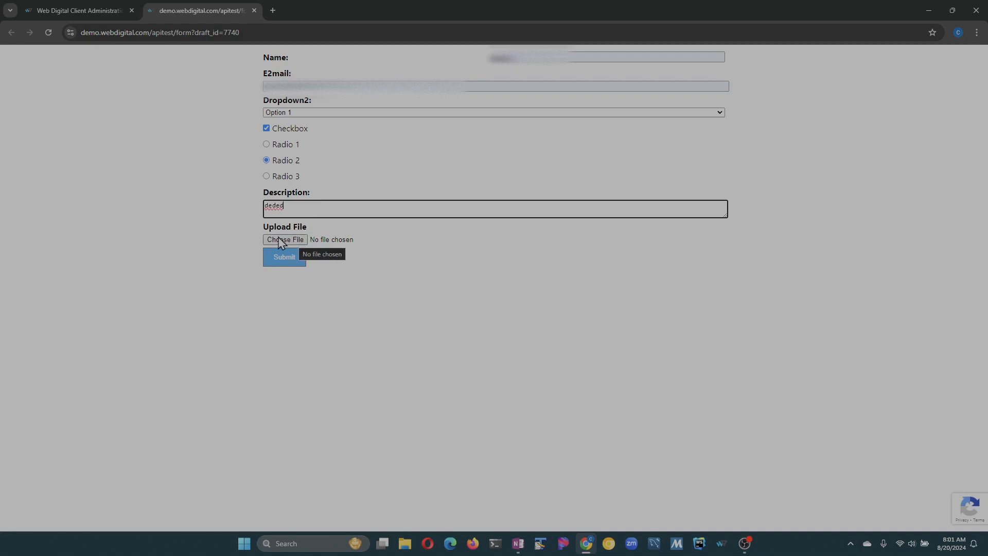
{"action": "left_click", "coordinate": [288, 264]}
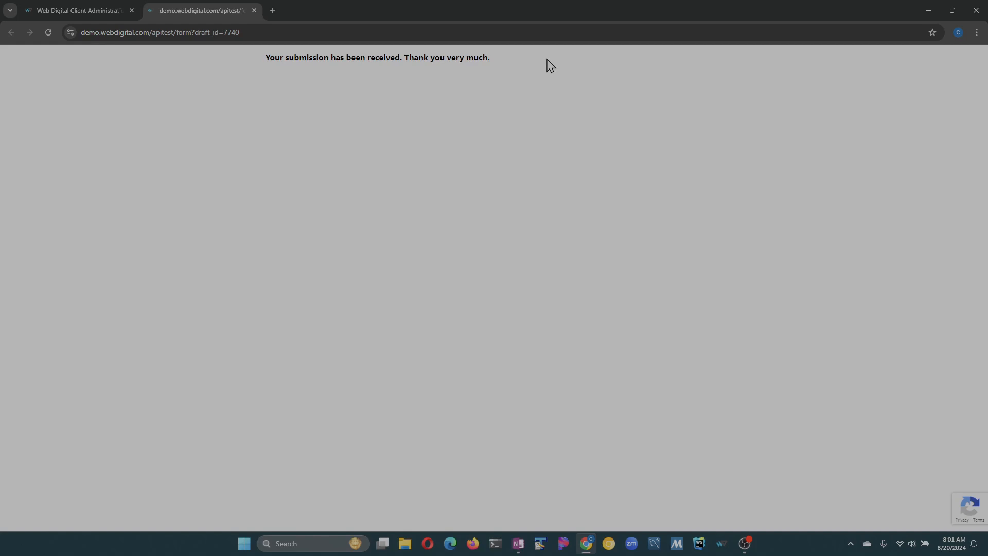
{"action": "left_click", "coordinate": [85, 6]}
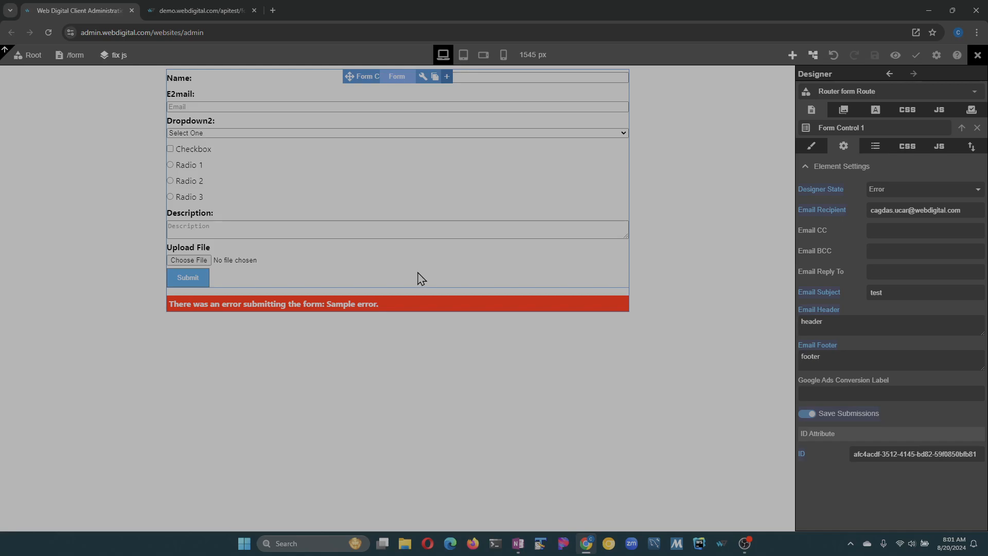
- Close the designer and open the WebDigital 'test' email in Outlook via the bookmarks folder
{"action": "left_click", "coordinate": [978, 55]}
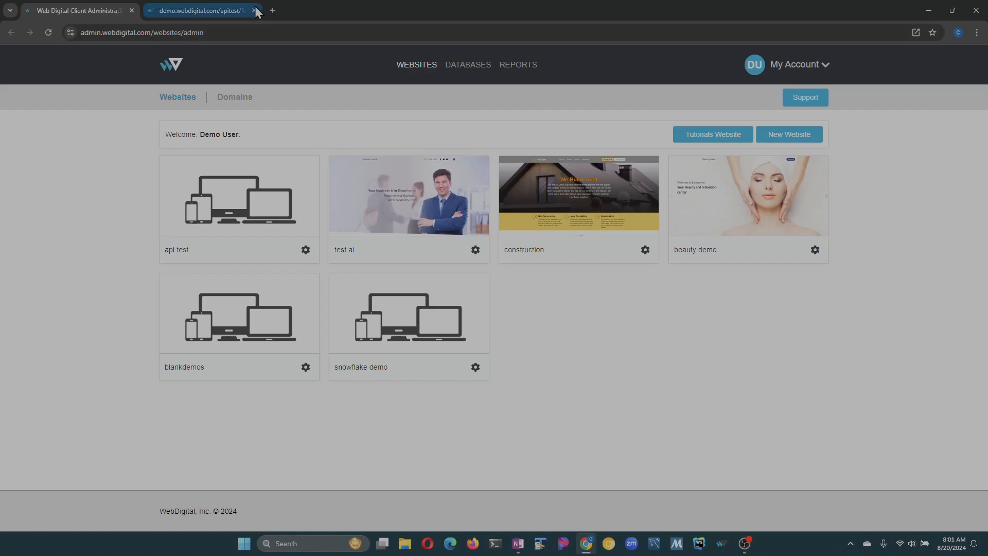
{"action": "left_click", "coordinate": [273, 10]}
{"action": "left_click", "coordinate": [477, 51]}
{"action": "left_click", "coordinate": [483, 72]}
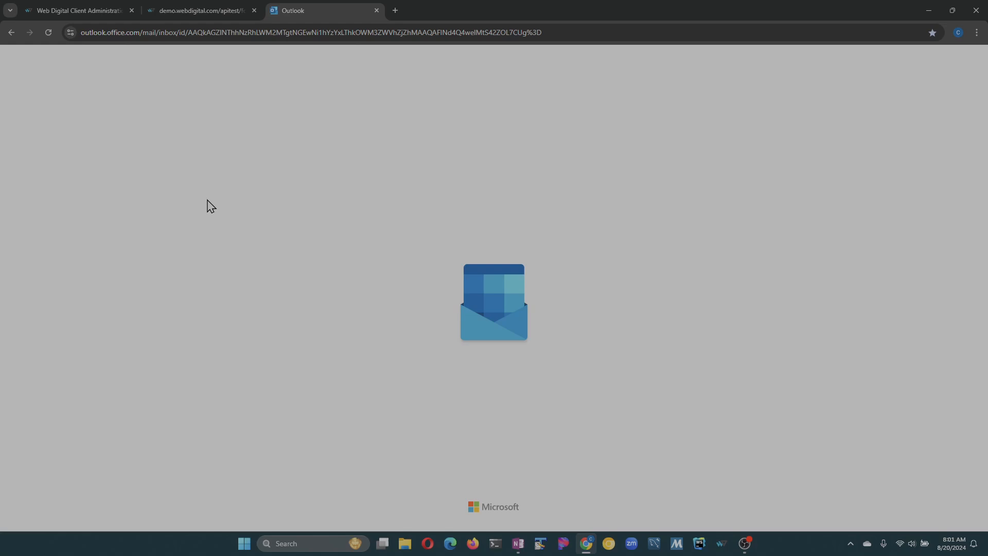
{"action": "left_click", "coordinate": [232, 154]}
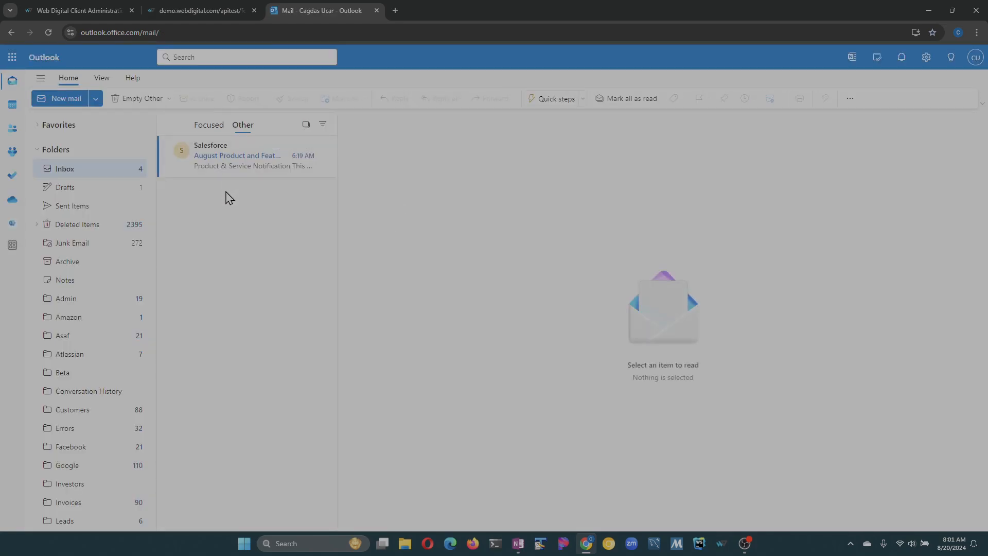
{"action": "left_click", "coordinate": [209, 124]}
{"action": "left_click", "coordinate": [248, 155]}
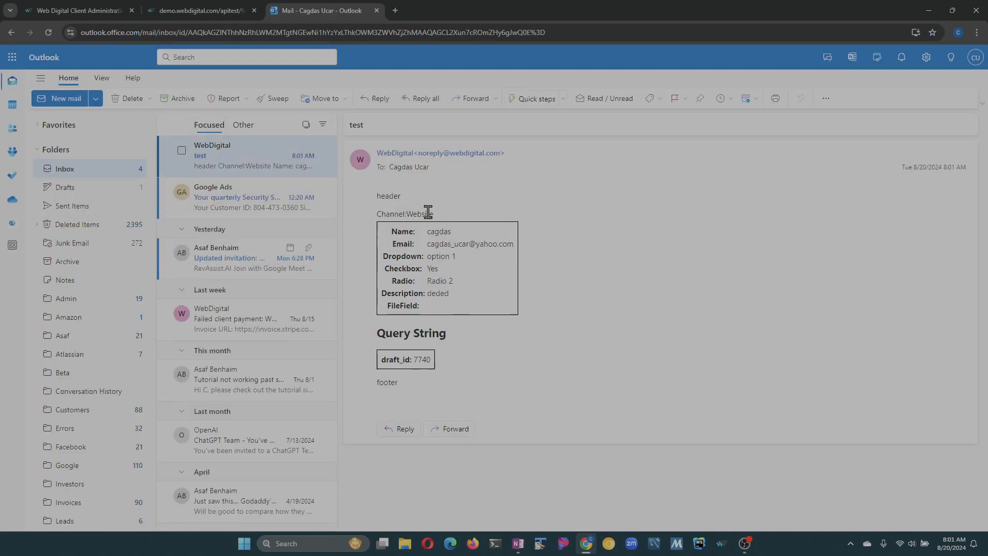
- Review the email's header, submitted values and draft_id 7740 query string, then return to the confirmation page
{"action": "left_click_drag", "start_coordinate": [378, 193], "coordinate": [502, 238]}
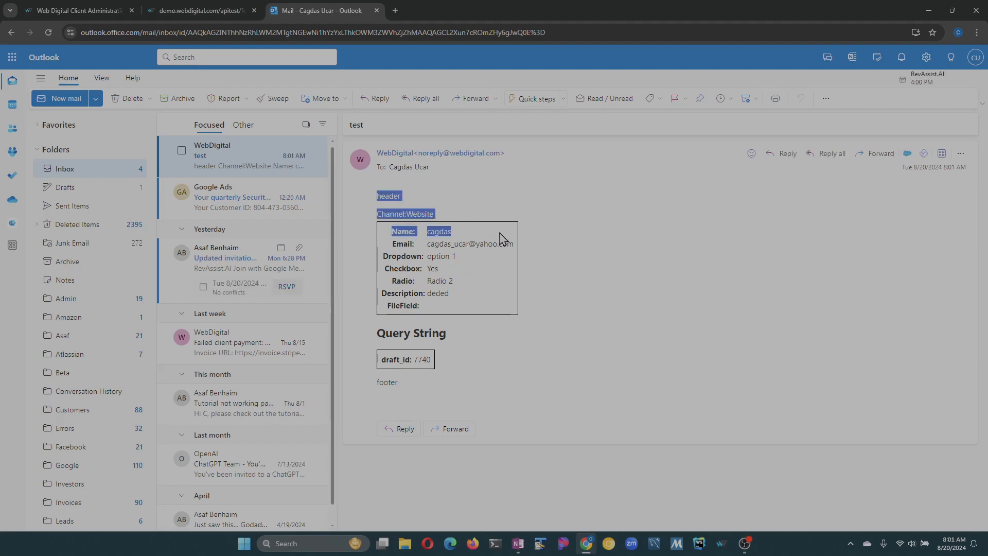
{"action": "left_click", "coordinate": [613, 249]}
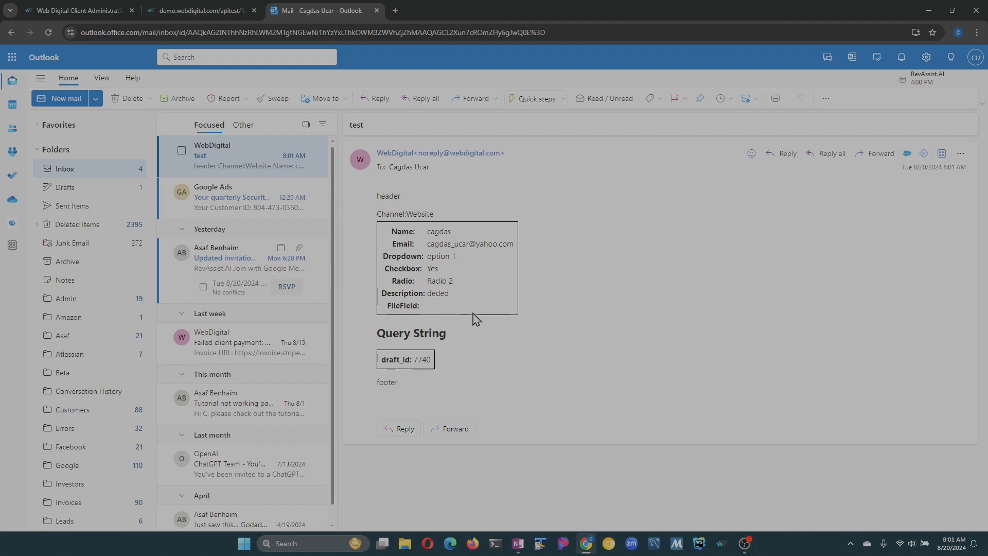
{"action": "left_click_drag", "start_coordinate": [385, 332], "coordinate": [455, 338]}
{"action": "left_click", "coordinate": [470, 343]}
{"action": "left_click_drag", "start_coordinate": [378, 335], "coordinate": [452, 338]}
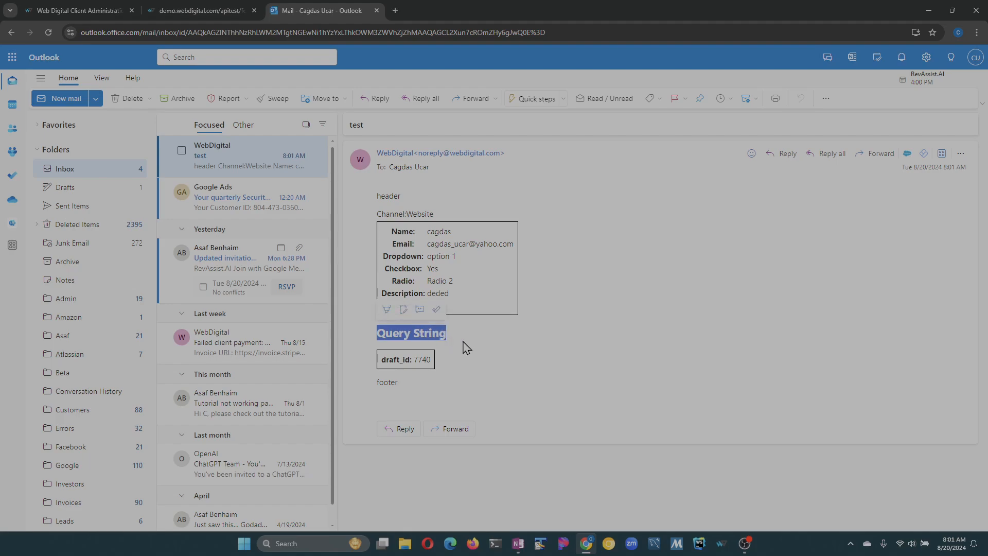
{"action": "left_click", "coordinate": [466, 337]}
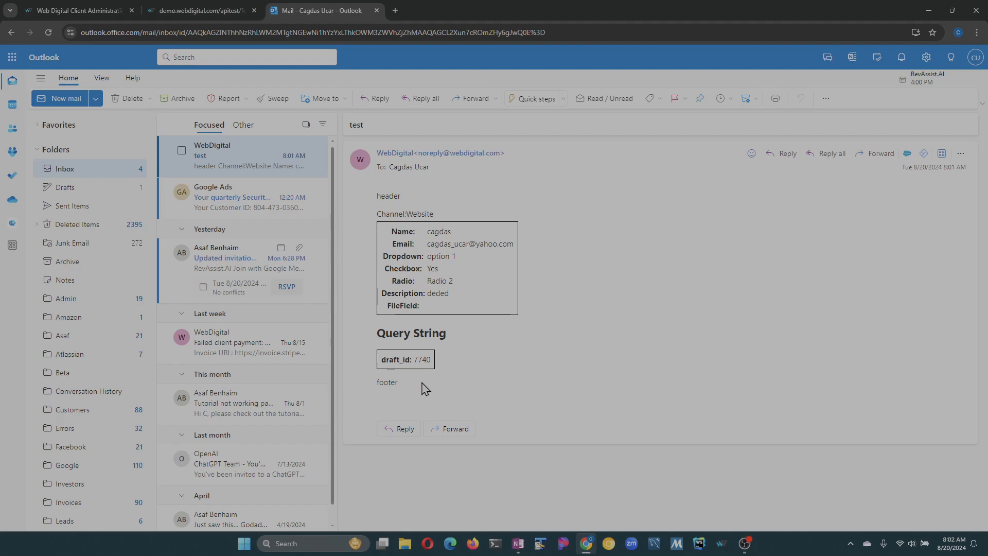
{"action": "left_click", "coordinate": [163, 10]}
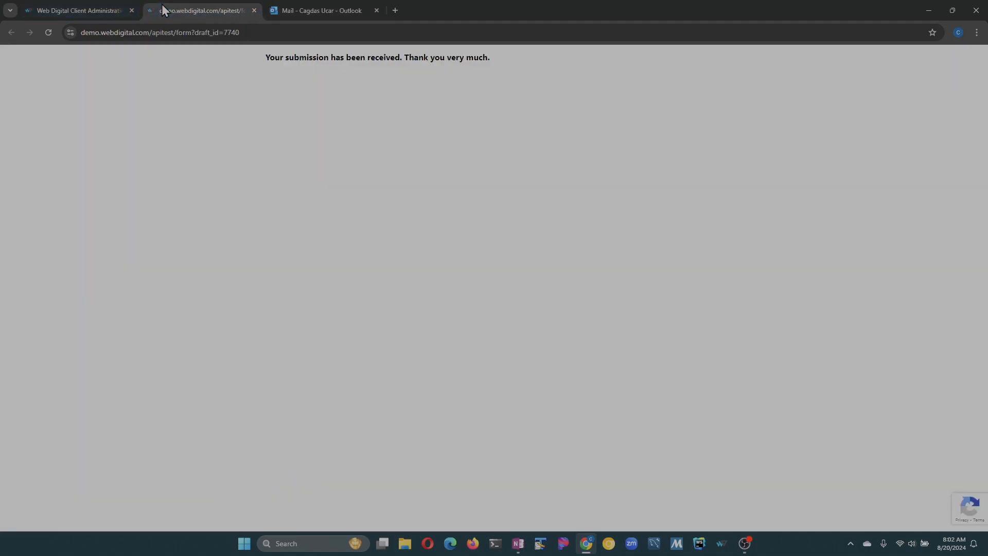
- Append '&link=test' to the form page's URL, then go back to the Outlook test email
{"action": "left_click", "coordinate": [288, 32]}
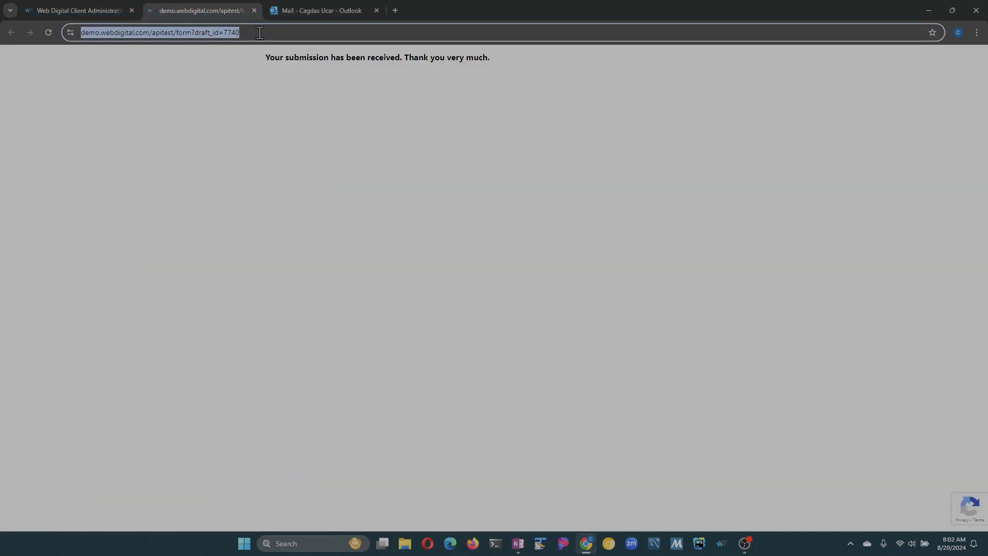
{"action": "left_click", "coordinate": [282, 31]}
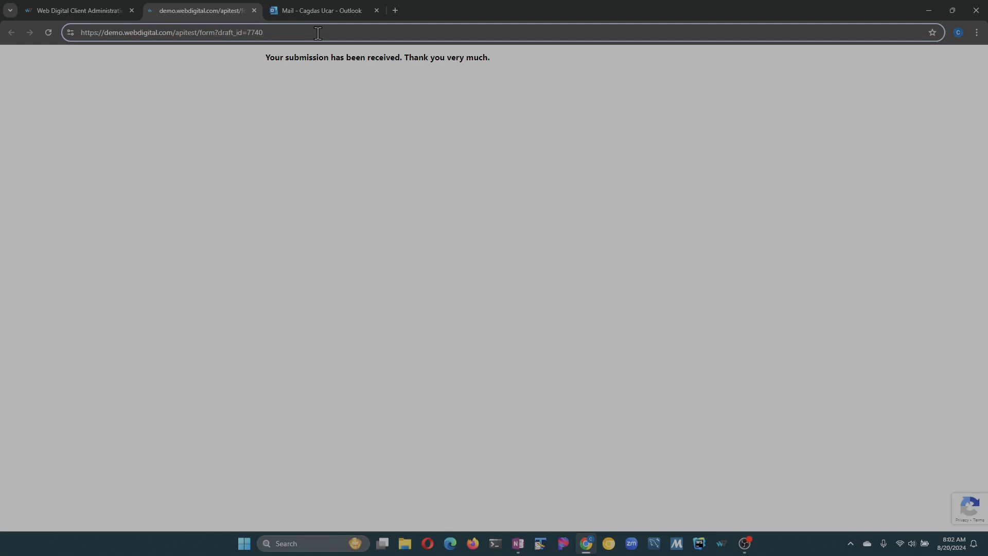
{"action": "type", "text": "&link="}
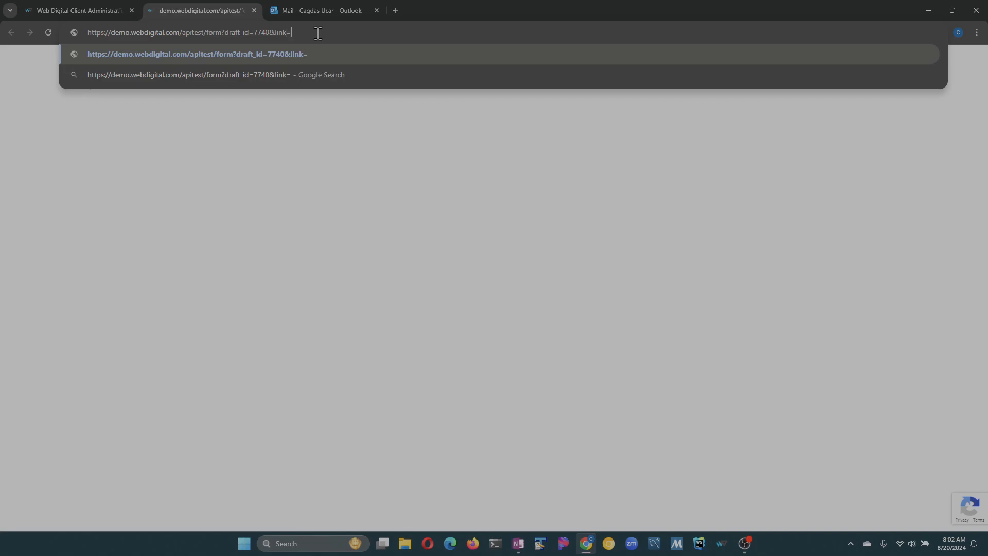
{"action": "type", "text": "test"}
{"action": "left_click", "coordinate": [318, 10]}
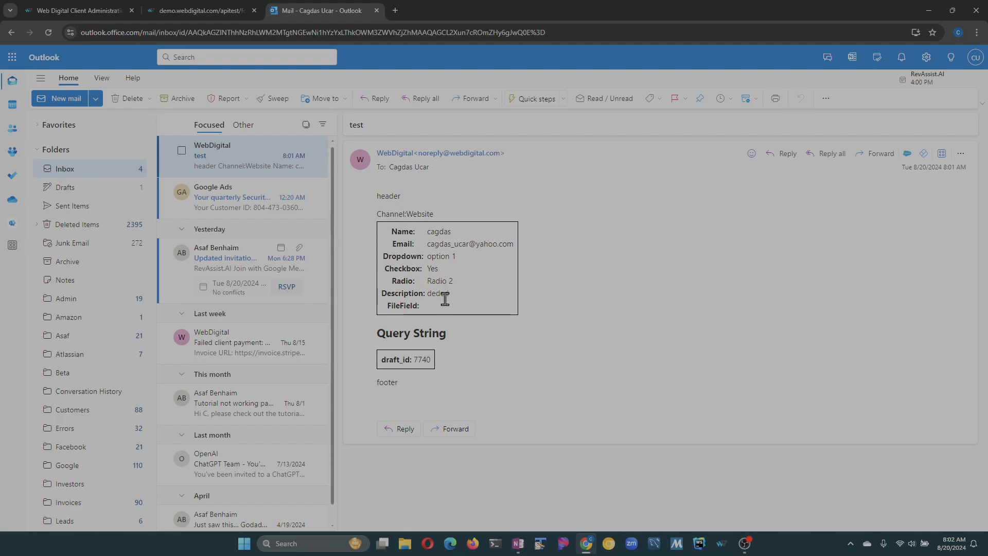
- Open api test's Form Submissions tab and confirm the Form Control 1 entry with draft_id 7740
{"action": "left_click", "coordinate": [188, 10]}
{"action": "left_click", "coordinate": [92, 6]}
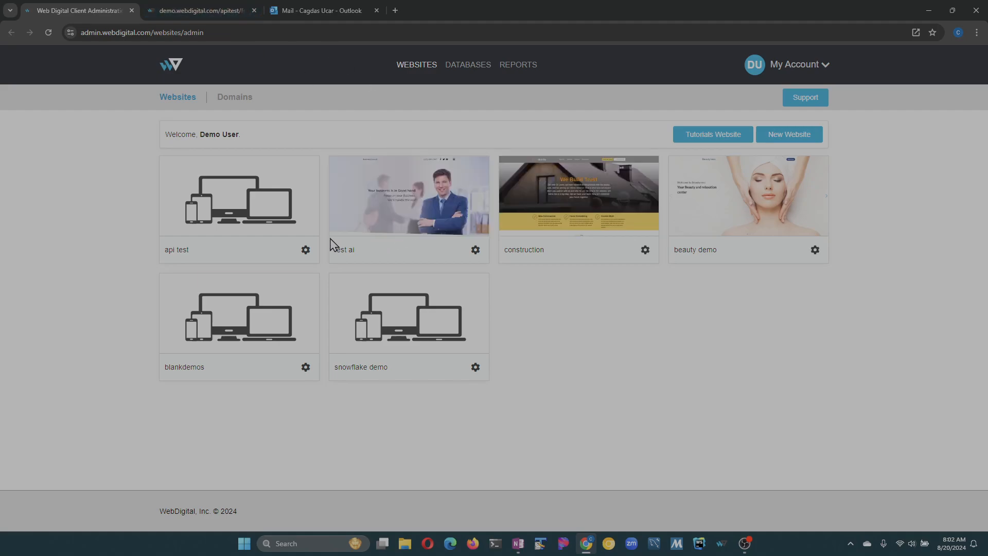
{"action": "left_click", "coordinate": [305, 249]}
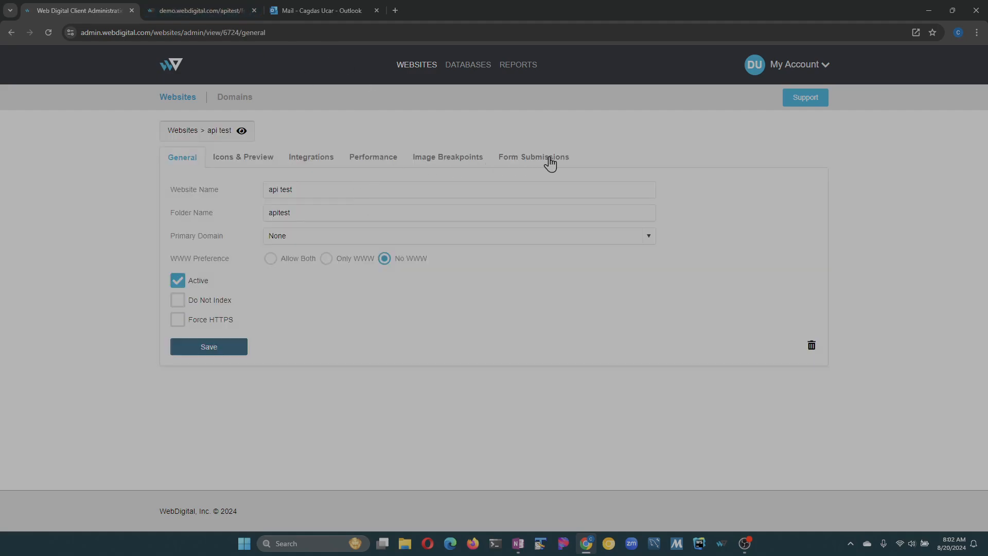
{"action": "left_click", "coordinate": [548, 160]}
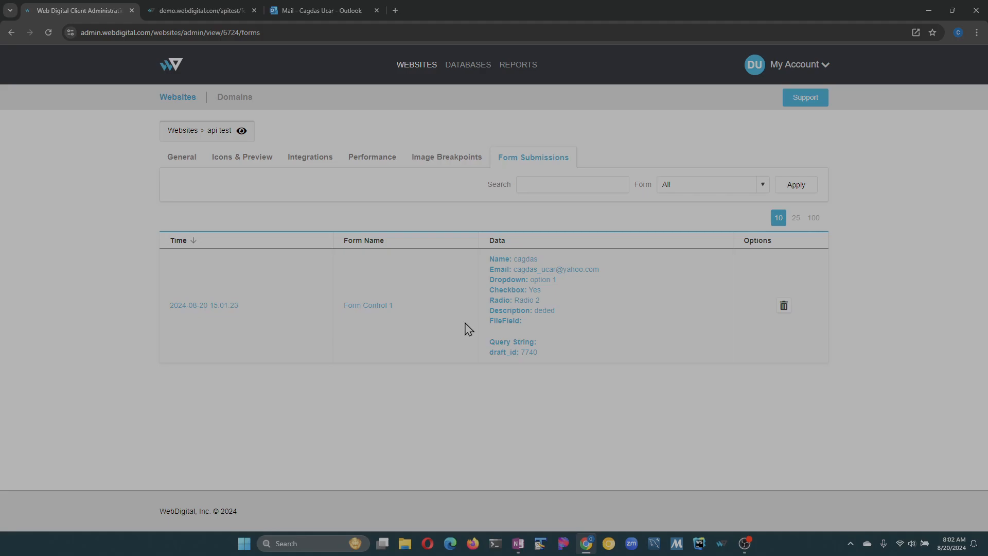
{"action": "left_click", "coordinate": [189, 100]}
{"action": "left_click", "coordinate": [306, 251]}
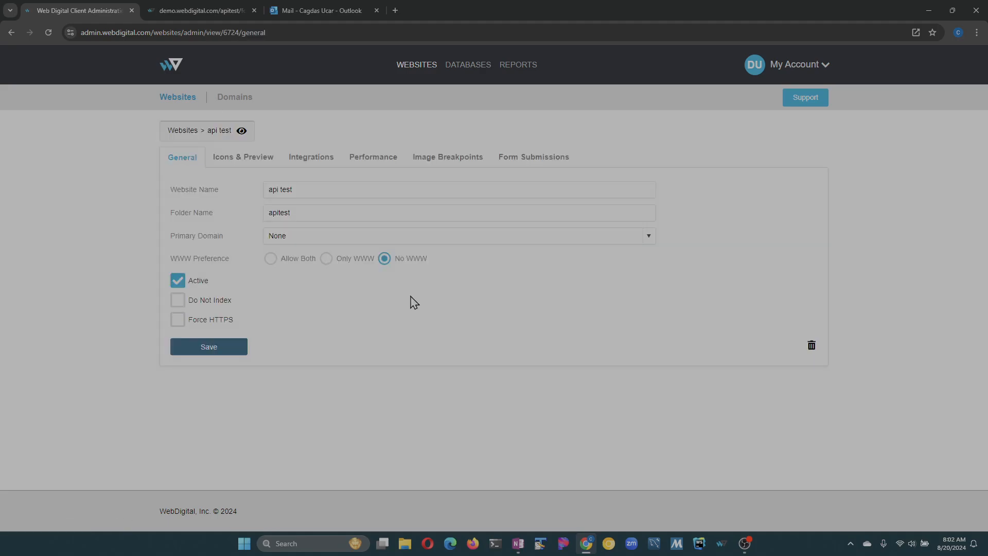
{"action": "left_click", "coordinate": [531, 161]}
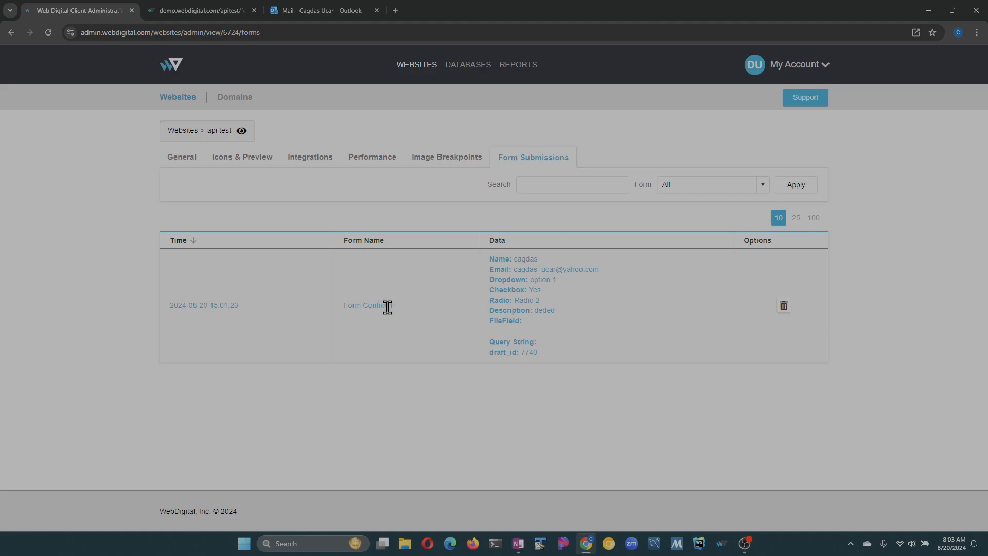
{"action": "left_click_drag", "start_coordinate": [389, 307], "coordinate": [351, 307]}
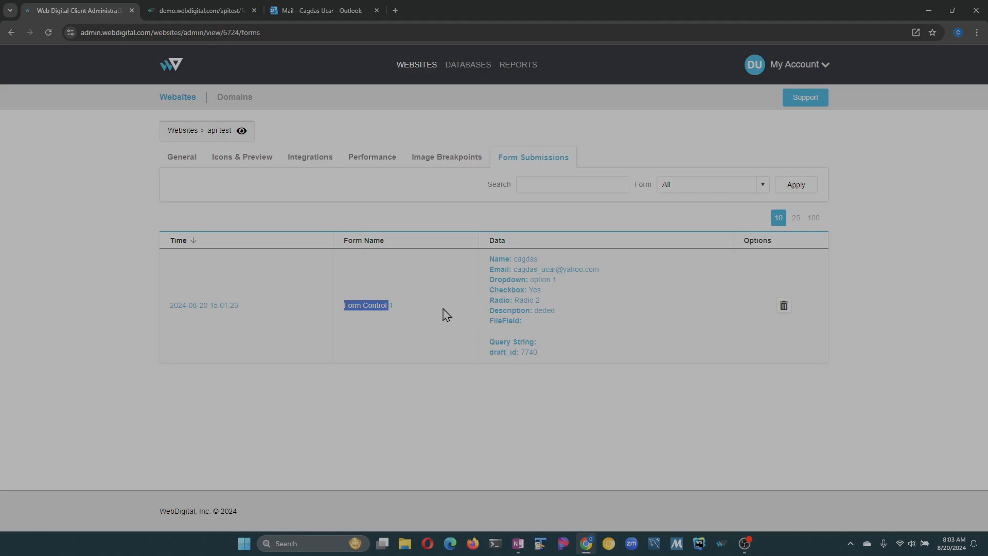
{"action": "left_click", "coordinate": [423, 319]}
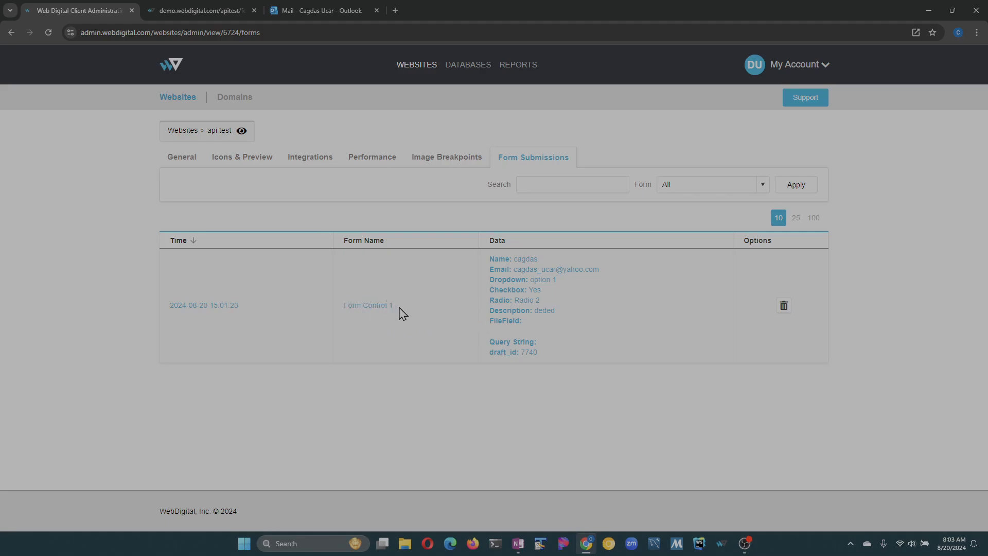